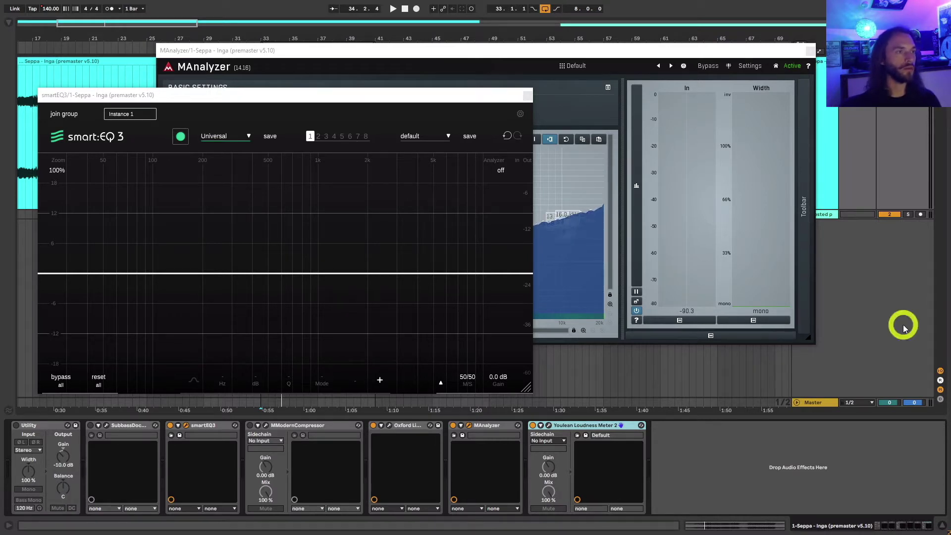
Step: Bring the MAnalyzer window fully into view and examine its main analyzer settings without changing them
drag(392, 49, 504, 60)
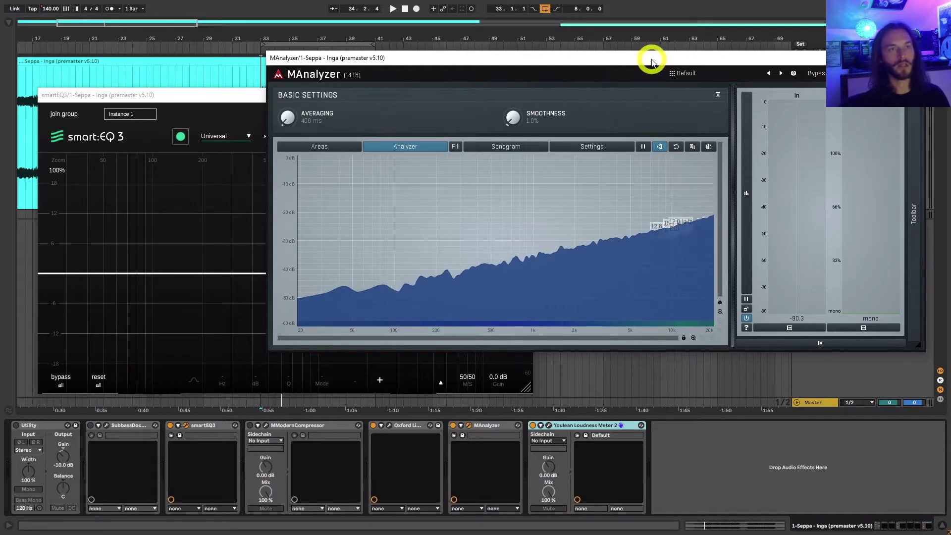
drag(652, 60, 593, 66)
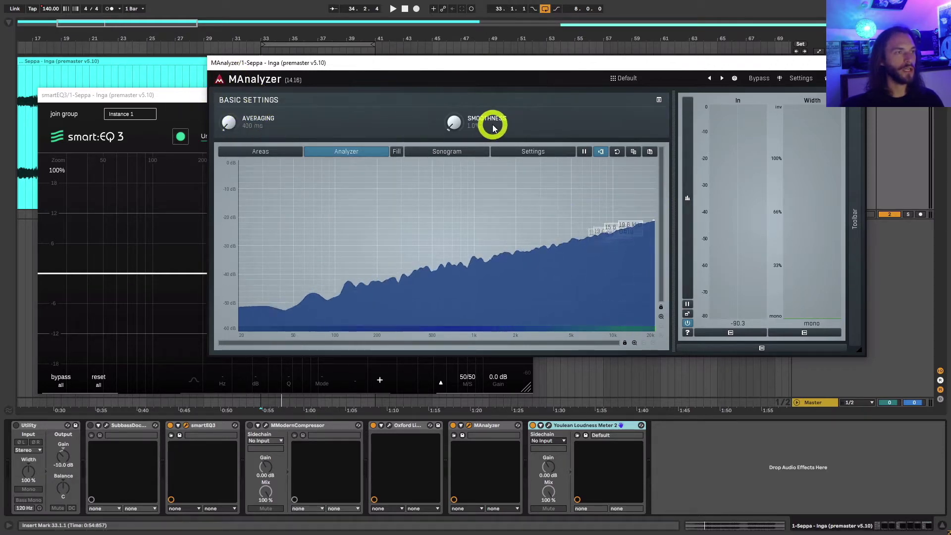
click(532, 151)
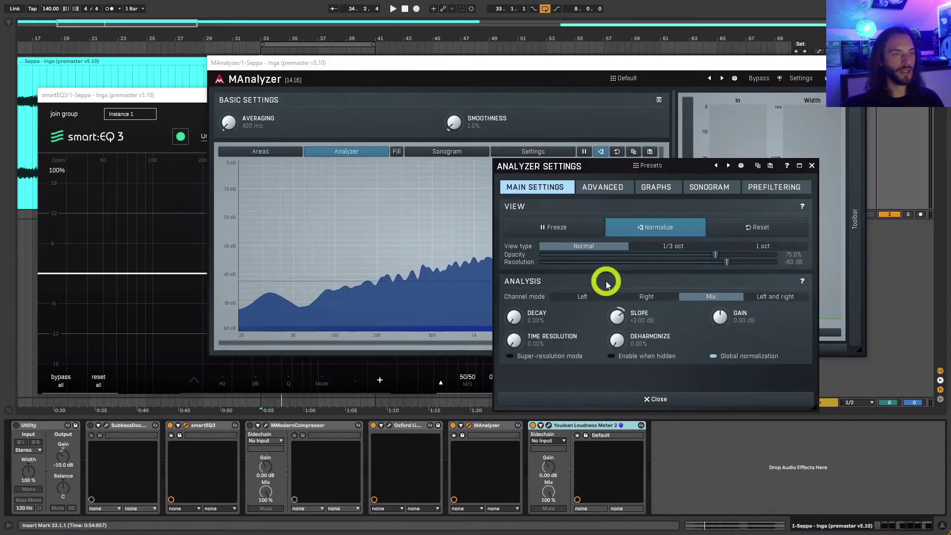
click(812, 166)
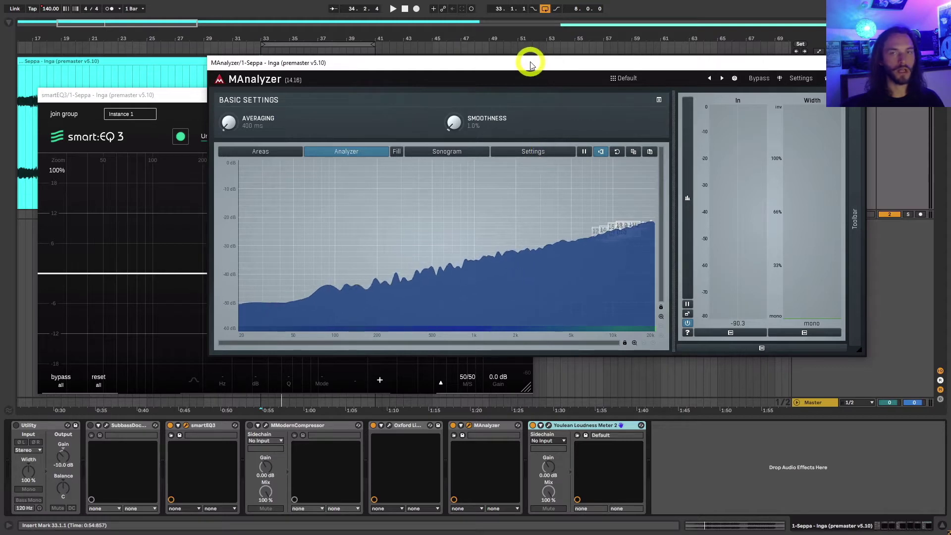
click(530, 150)
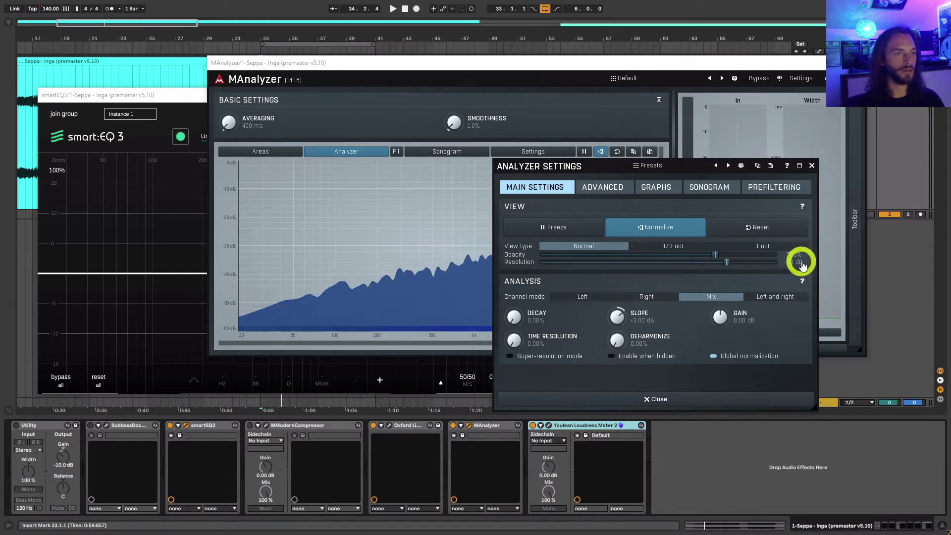
click(811, 165)
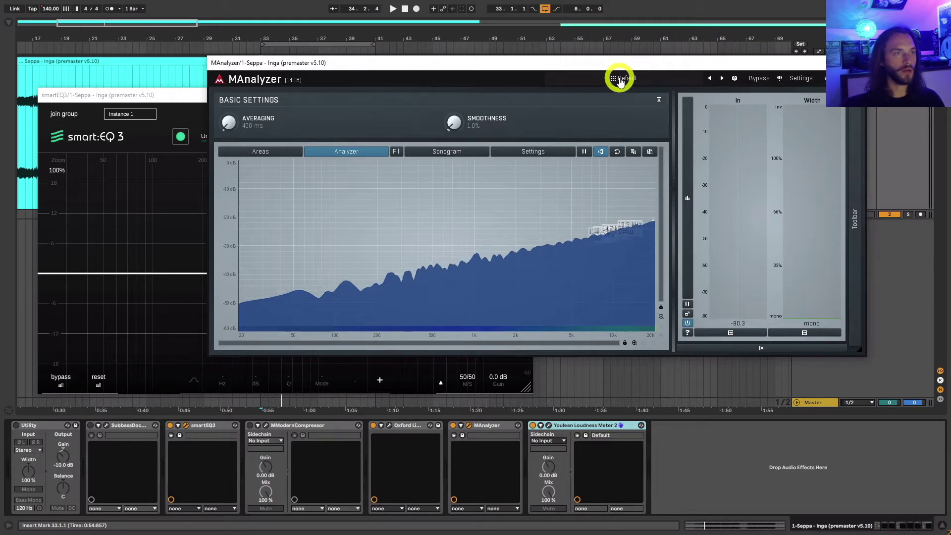
Step: Load the "Avg + Infinite + Maximum" preset in MAnalyzer
click(620, 79)
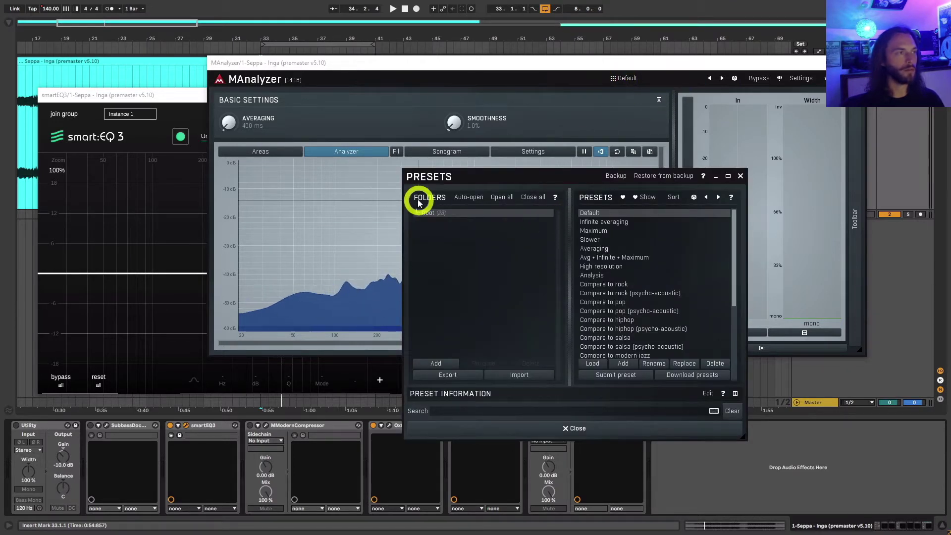
click(623, 258)
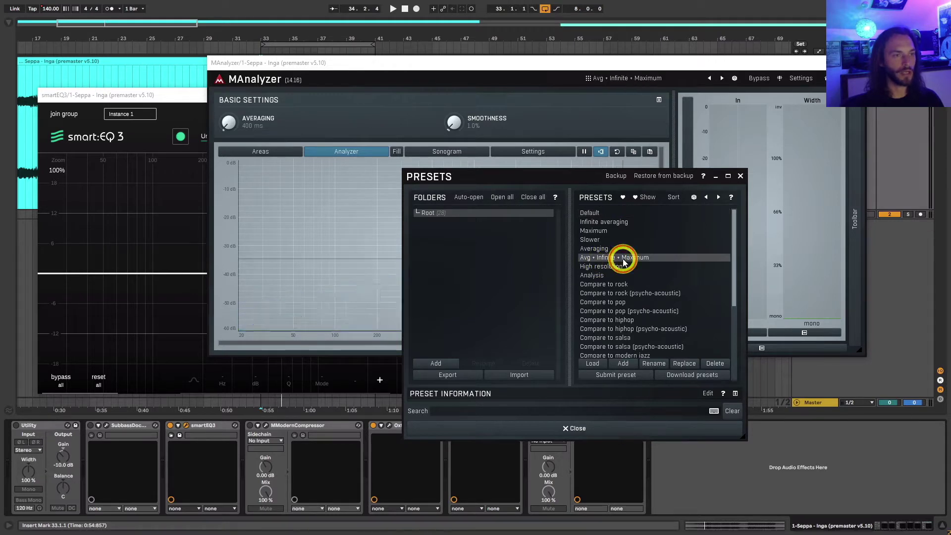
click(740, 176)
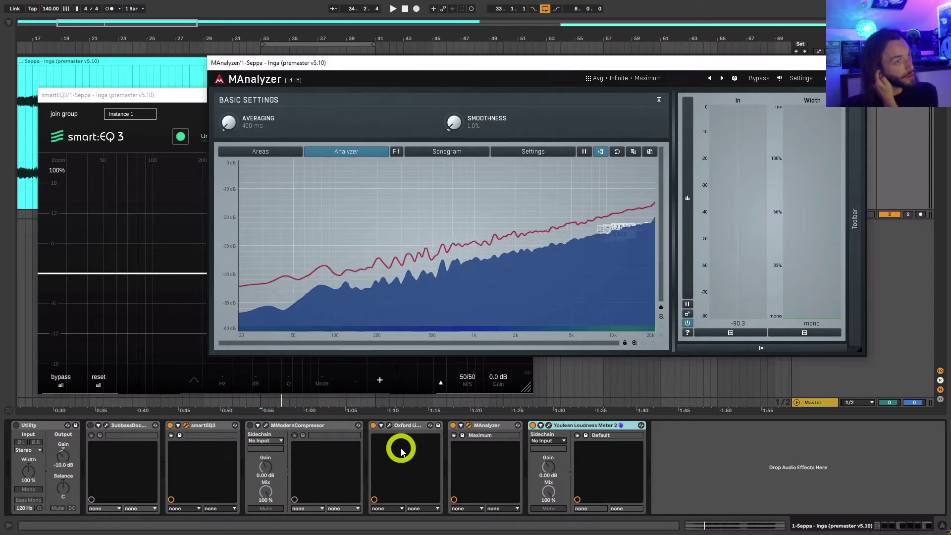
Step: Bypass and re-enable the Oxford limiter in the device chain, and turn off normalization in MAnalyzer
click(372, 426)
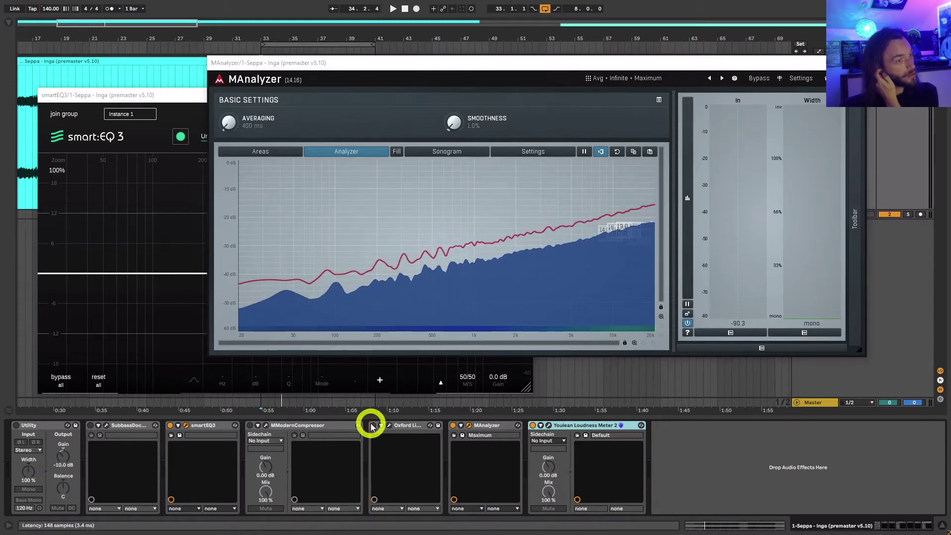
click(372, 426)
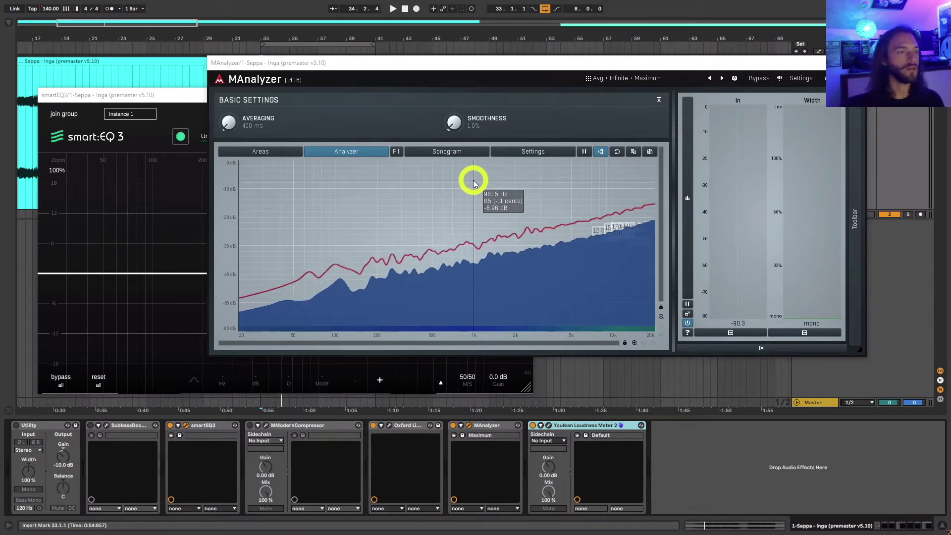
click(600, 152)
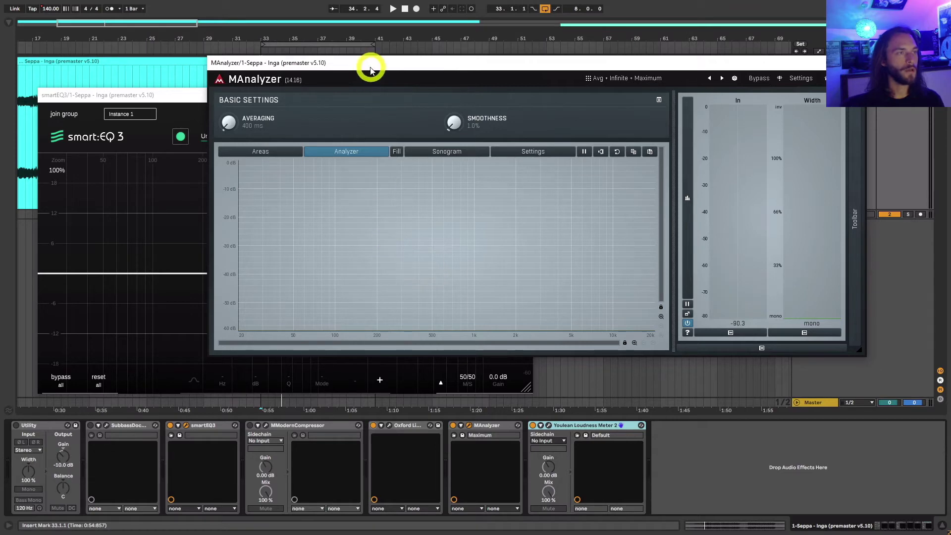
Step: Rearrange the MAnalyzer and smart:EQ 3 windows so the track's waveform and the analyzer graph are uncovered
drag(372, 63, 447, 82)
drag(253, 98, 261, 224)
click(408, 84)
mouse_move(409, 84)
mouse_down()
mouse_move(437, 87)
mouse_move(419, 84)
mouse_up()
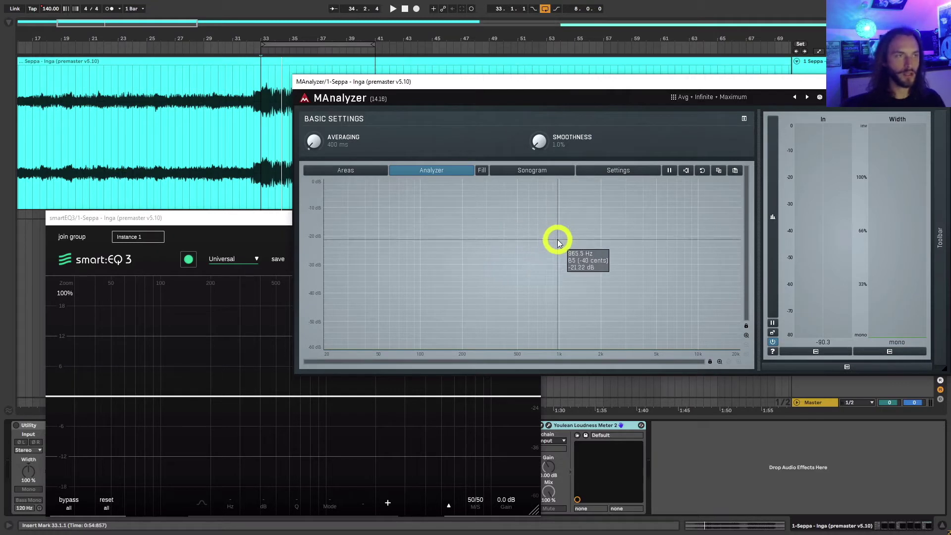
click(688, 172)
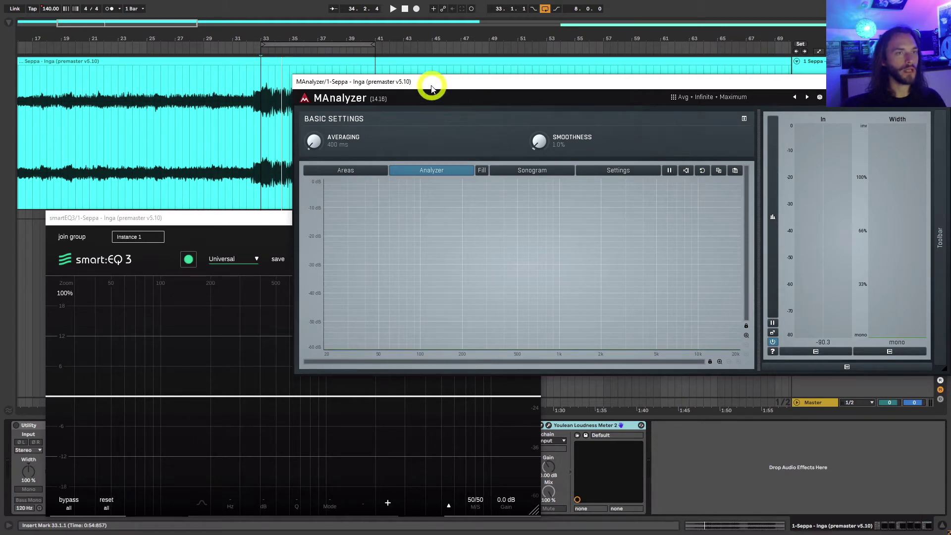
mouse_move(431, 88)
mouse_down()
mouse_move(414, 87)
mouse_move(447, 79)
mouse_up()
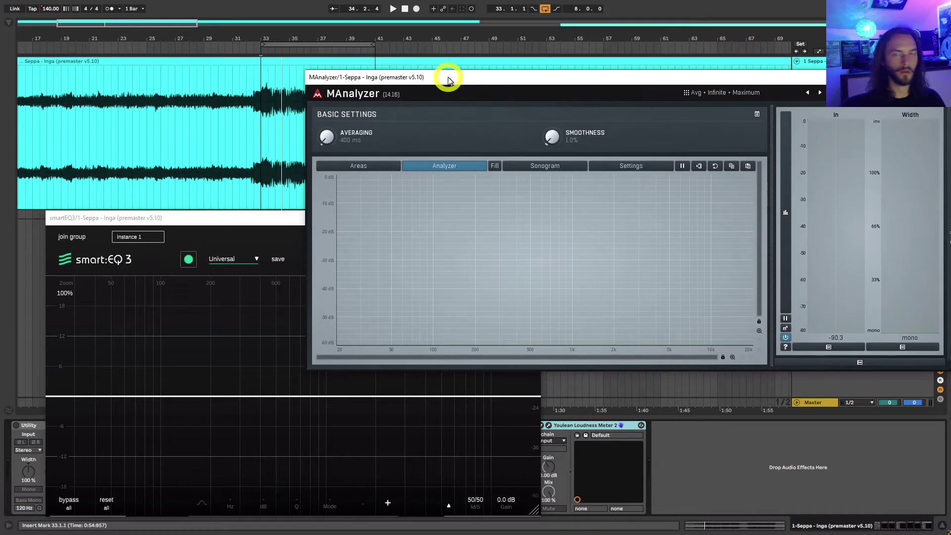
drag(447, 80, 530, 75)
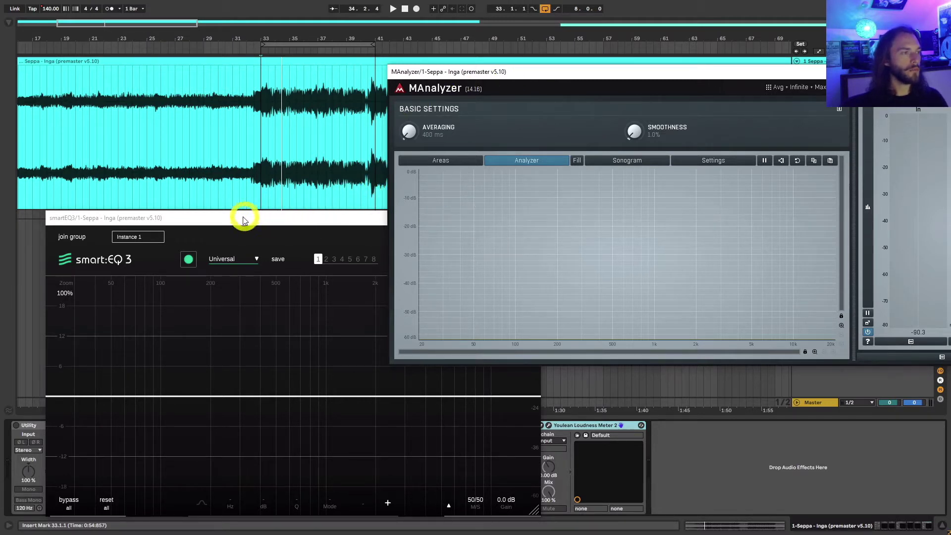
Step: Place the smart:EQ 3 window in front of MAnalyzer and enlarge it
drag(234, 219, 343, 184)
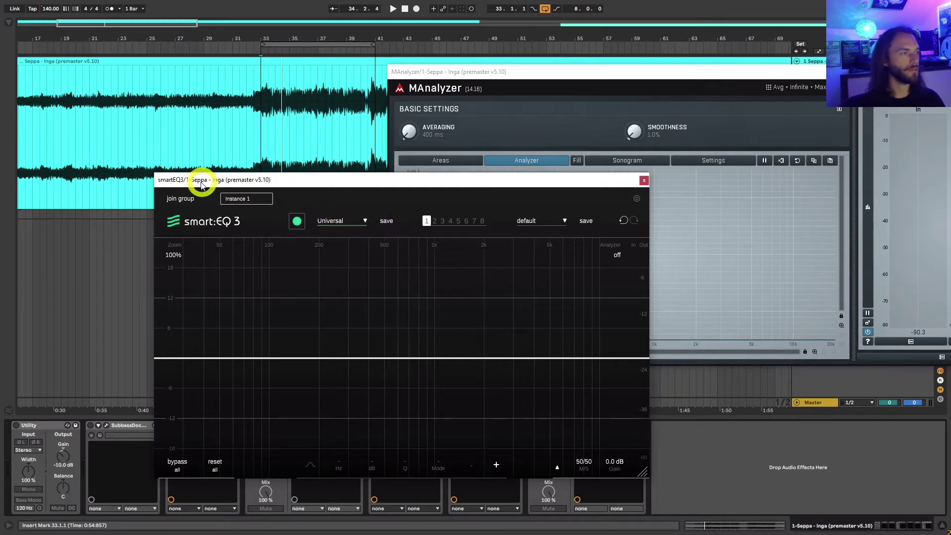
drag(199, 182, 205, 174)
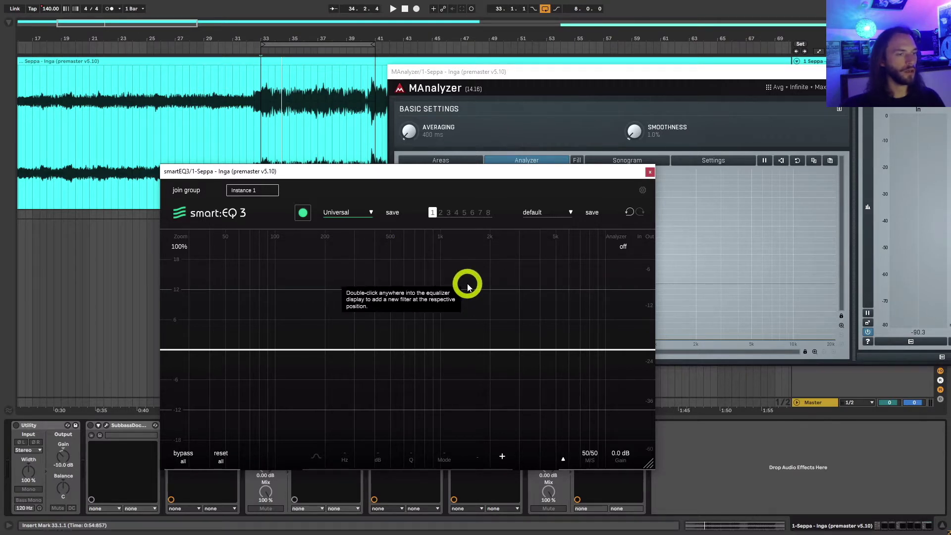
drag(393, 174, 354, 108)
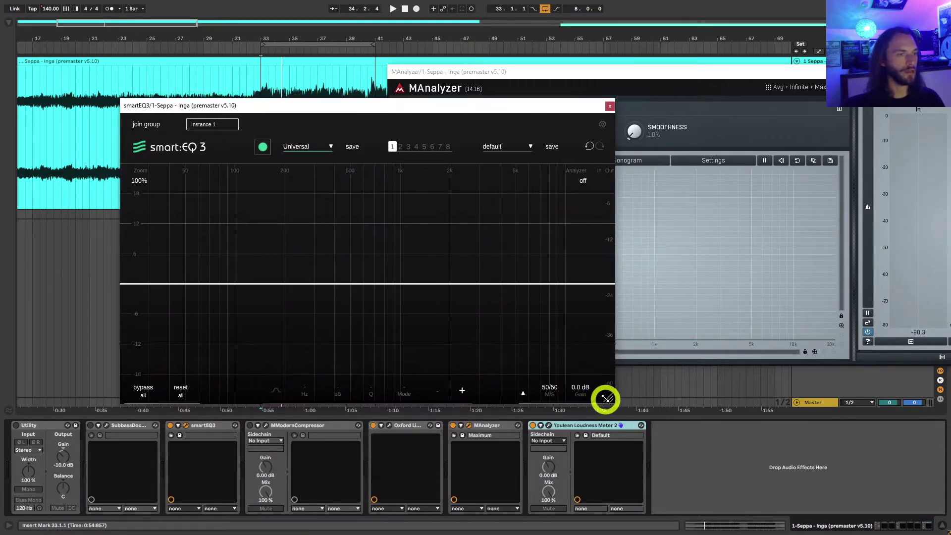
drag(605, 397, 681, 441)
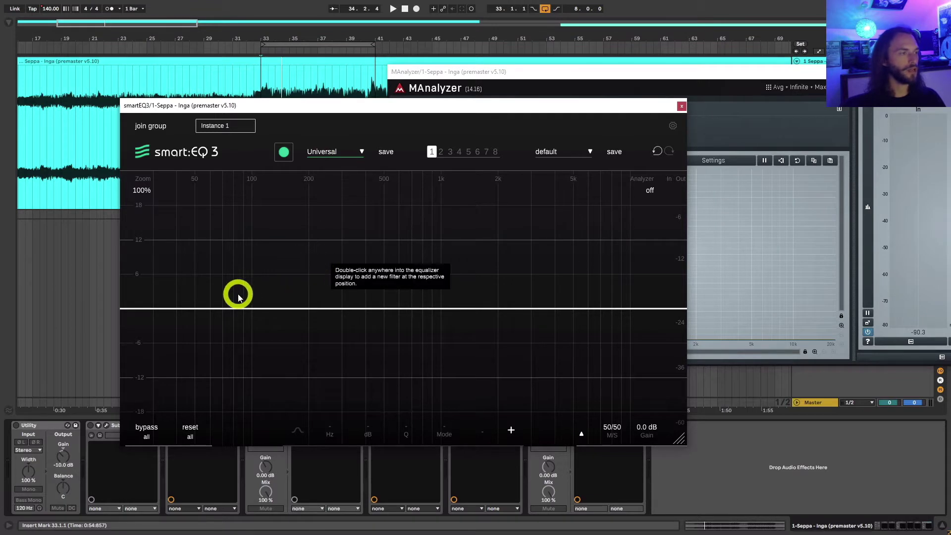
Step: Add two bell filters in smart:EQ 3, one at about 227 Hz with 2.6 dB and one at about 2.1 kHz with 3.3 dB
double_click(265, 299)
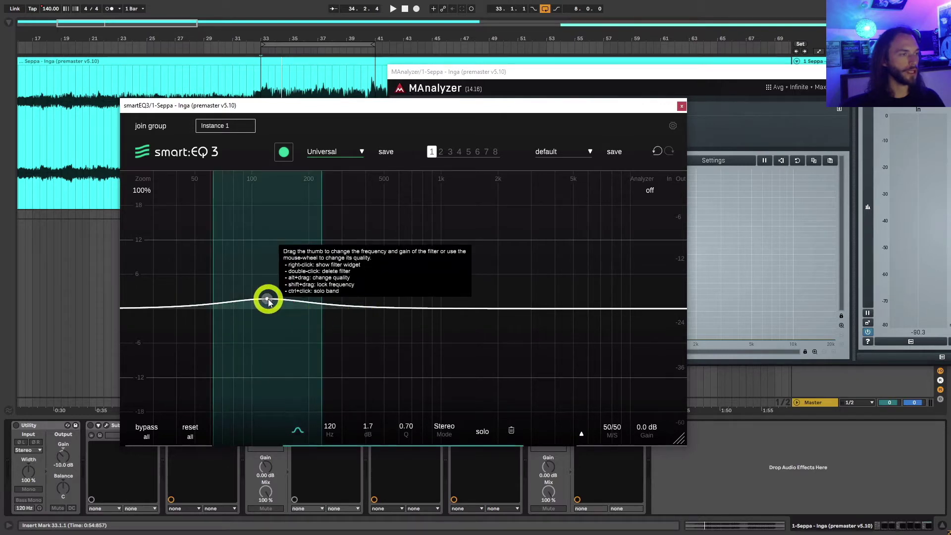
drag(268, 299, 320, 296)
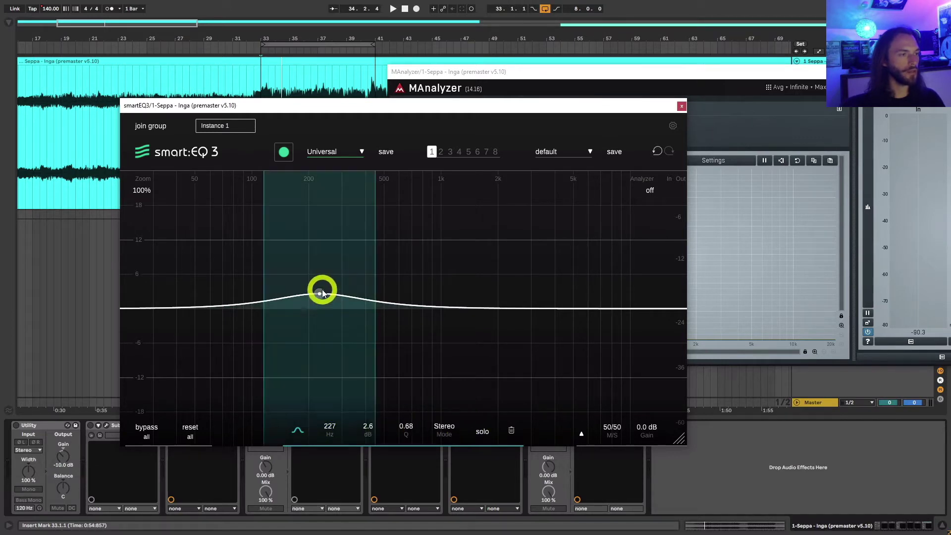
double_click(501, 291)
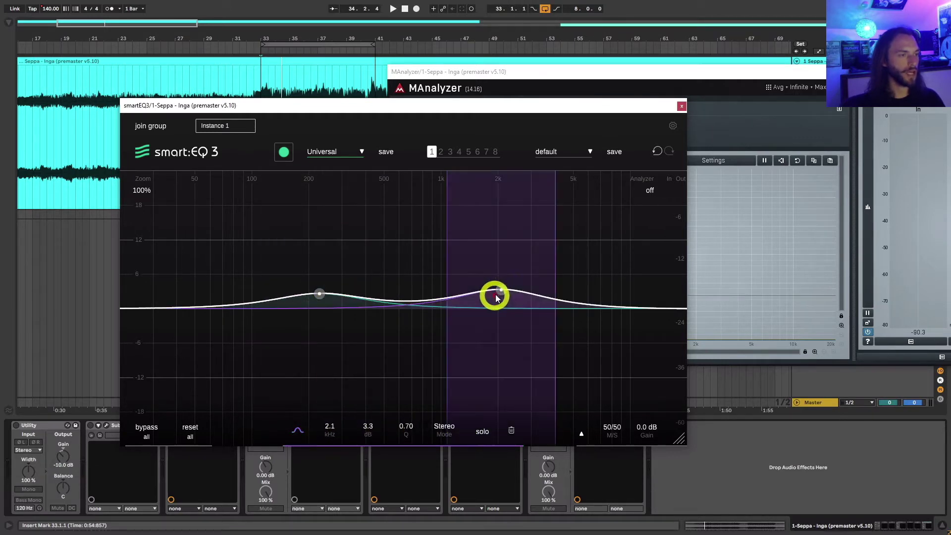
click(329, 294)
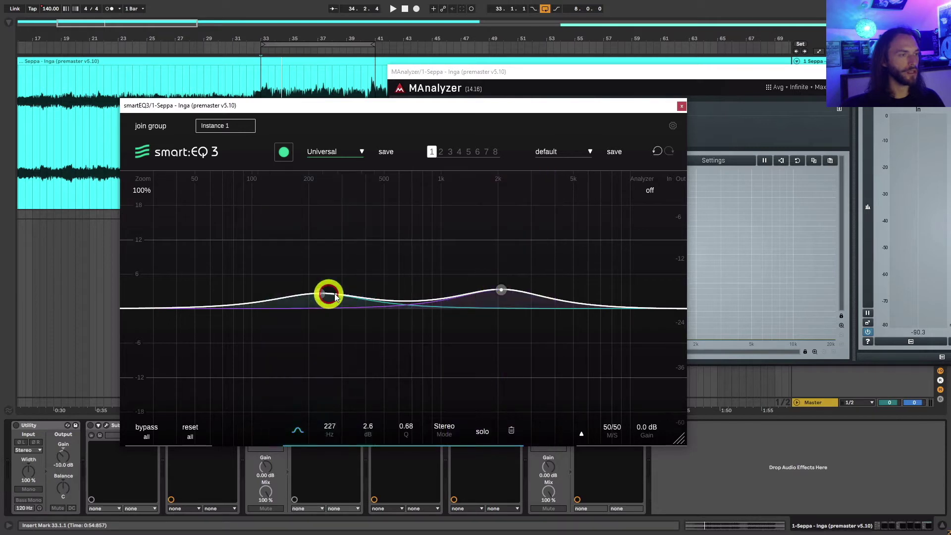
click(500, 290)
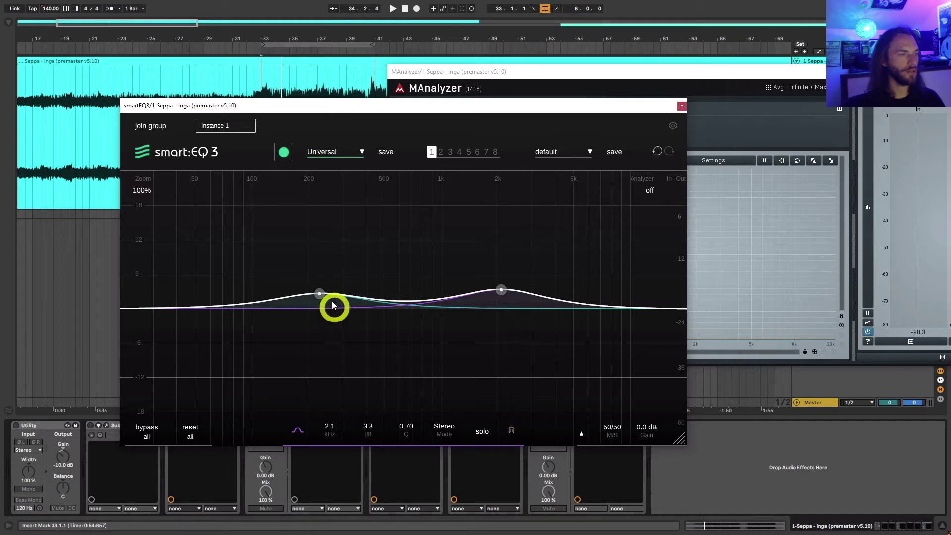
click(317, 294)
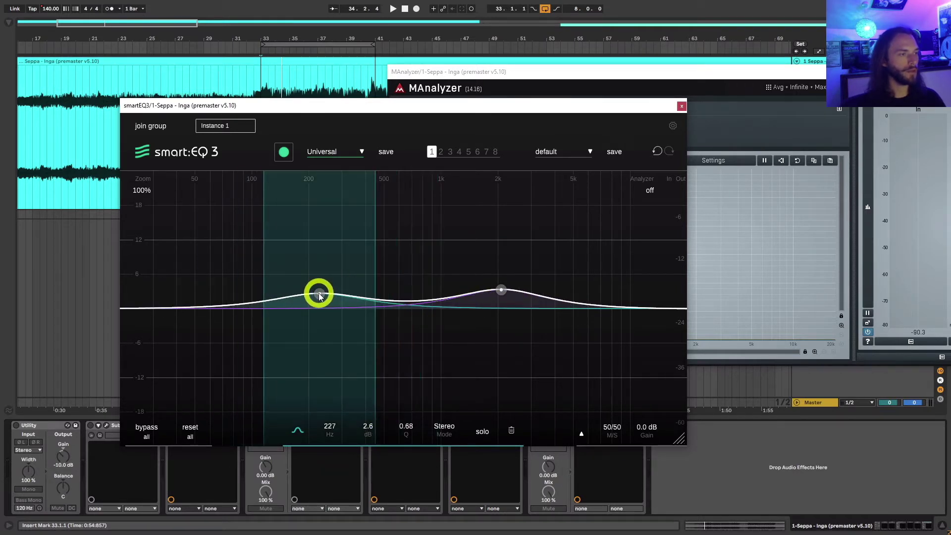
Step: Set the lower bell filter to a frequency of 500 Hz and a gain of 6 dB
mouse_move(320, 292)
mouse_down()
mouse_move(304, 282)
mouse_move(317, 282)
mouse_up()
mouse_move(332, 429)
mouse_down()
mouse_move(329, 421)
mouse_move(331, 438)
mouse_up()
double_click(368, 428)
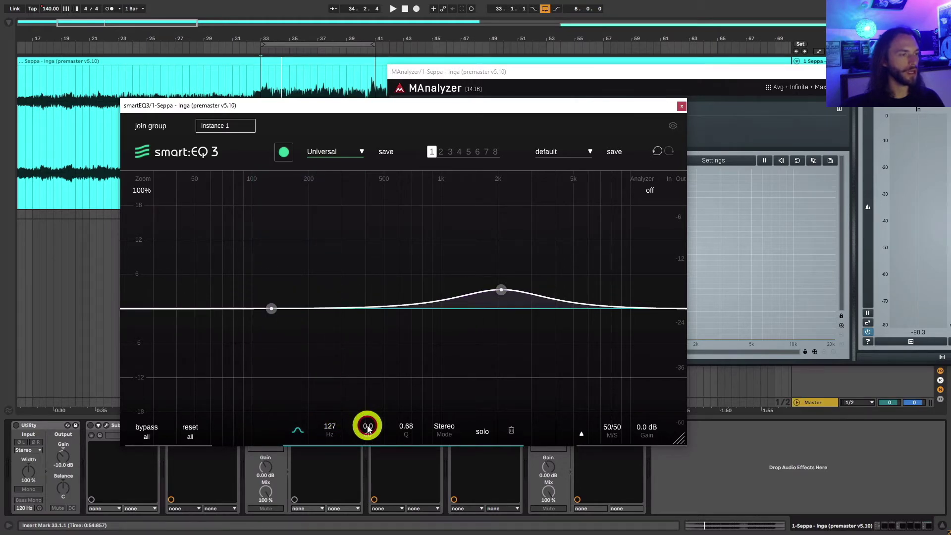
click(334, 430)
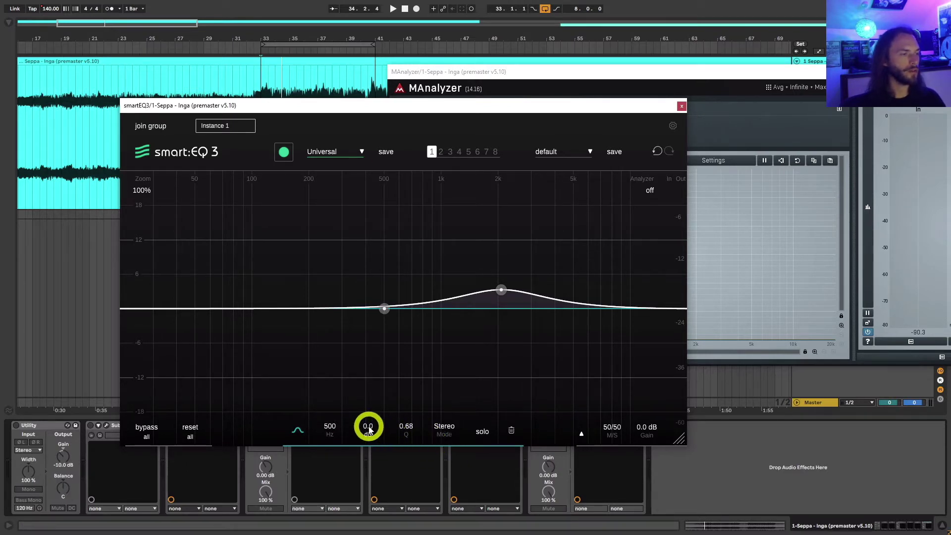
text(6)
key(Return)
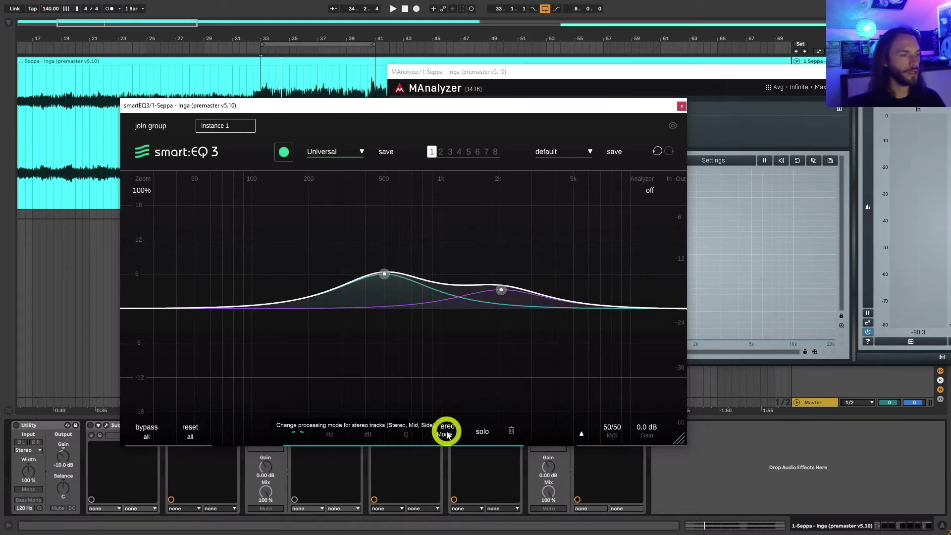
Step: Cycle the 500 Hz filter's processing mode through Side and Mid and return it to Stereo
click(449, 437)
click(445, 429)
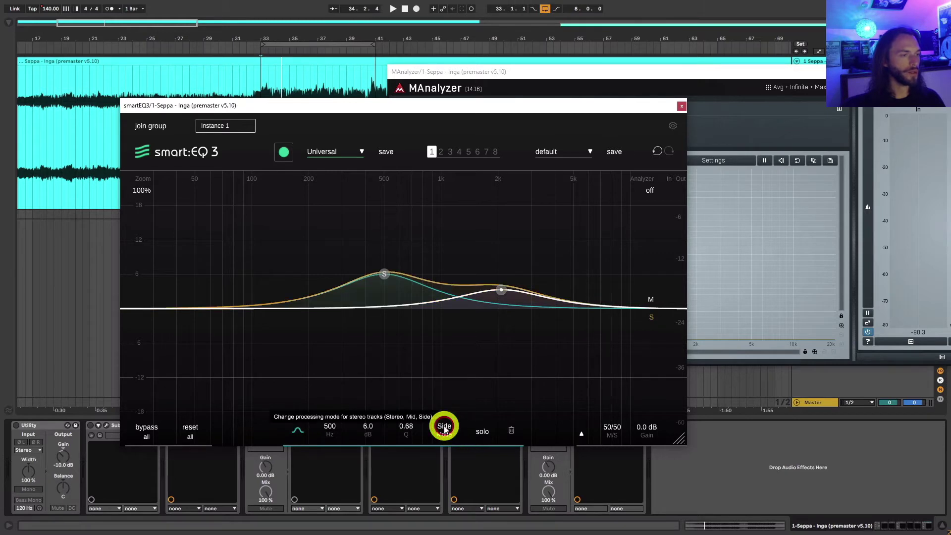
click(446, 431)
click(446, 431)
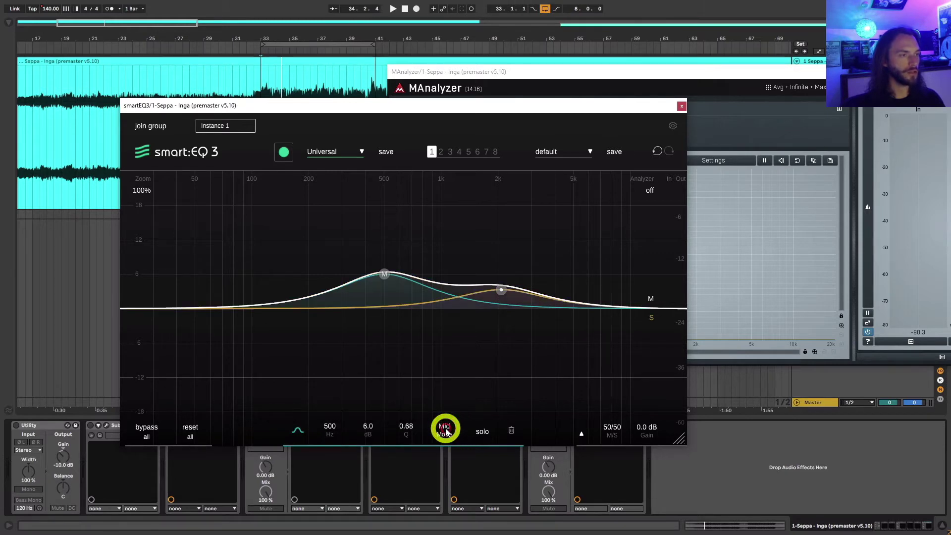
click(446, 431)
click(446, 431)
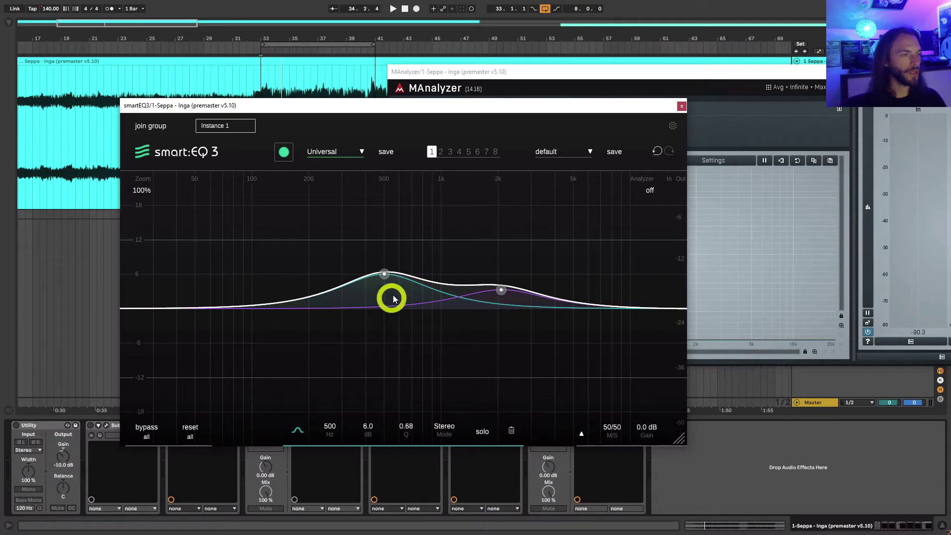
Step: Play the track from bar 25 and adjust the lower bell filter to about 179 Hz with a 2.3 dB cut
mouse_move(385, 274)
mouse_down()
mouse_move(334, 292)
mouse_move(386, 289)
mouse_move(365, 283)
mouse_move(401, 266)
mouse_move(361, 283)
mouse_move(240, 261)
mouse_move(298, 283)
mouse_up()
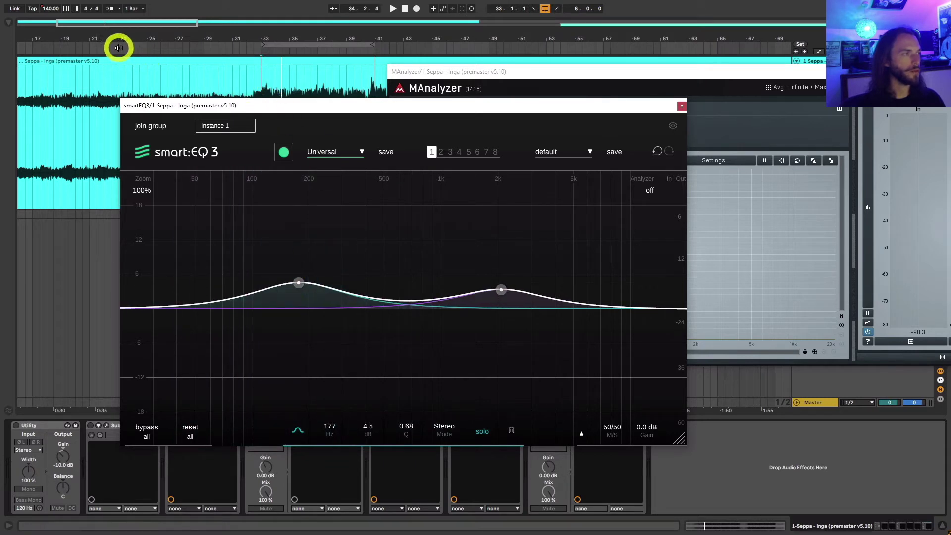
drag(255, 106, 346, 117)
click(160, 139)
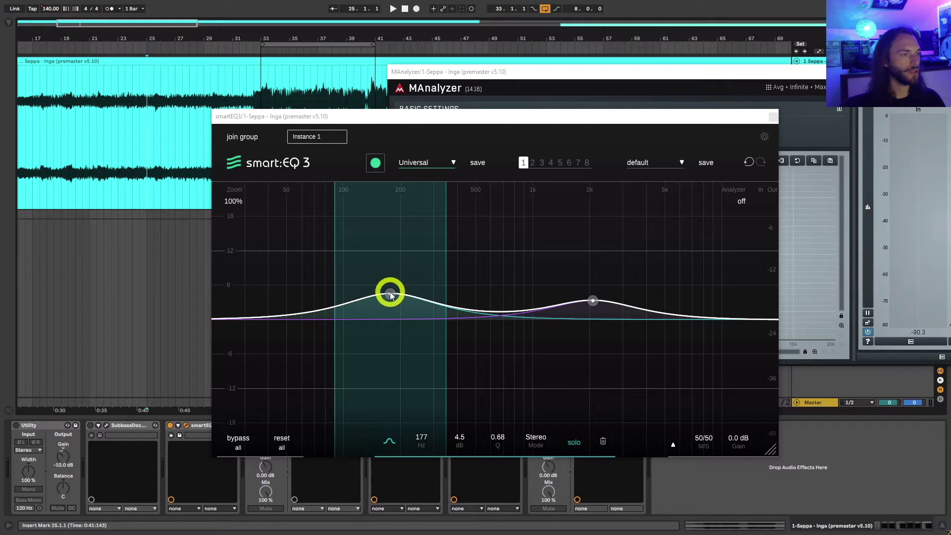
key(space)
drag(391, 296, 388, 339)
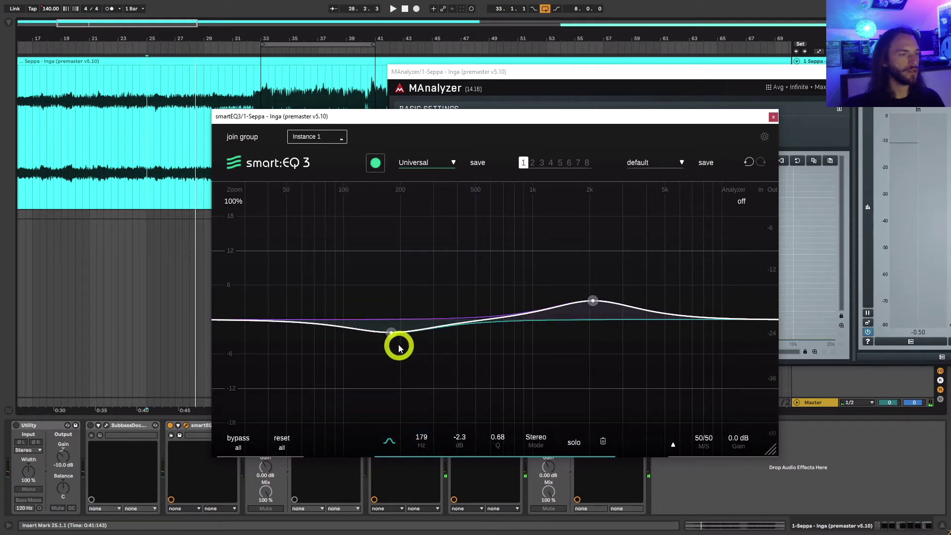
Step: Adjust the lower bell filter to about 167 Hz with a 2.8 dB boost and stop playback
click(391, 334)
mouse_move(392, 335)
mouse_down()
mouse_move(425, 335)
mouse_move(377, 335)
mouse_move(477, 324)
mouse_move(419, 292)
mouse_move(313, 300)
mouse_move(348, 343)
mouse_move(423, 341)
mouse_move(482, 325)
mouse_move(367, 306)
mouse_move(381, 321)
mouse_up()
key(space)
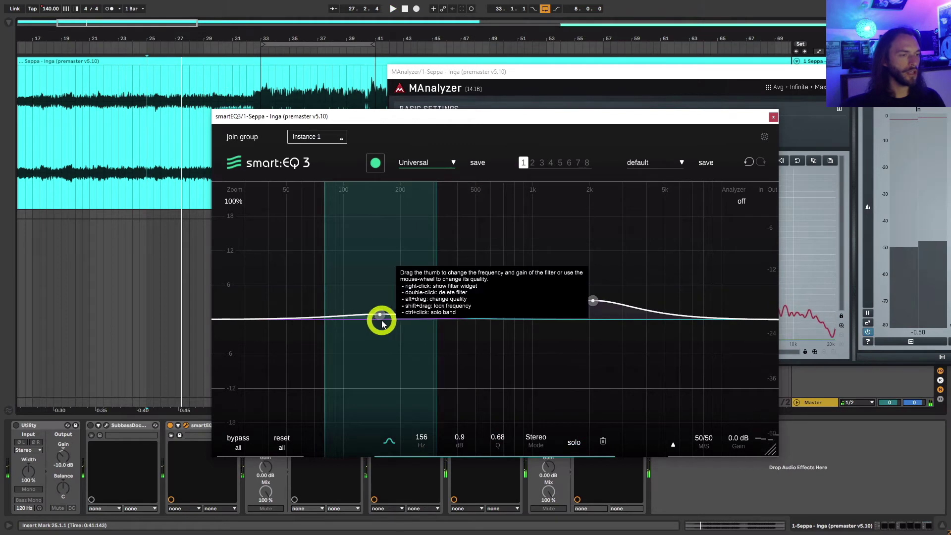
drag(391, 316, 400, 309)
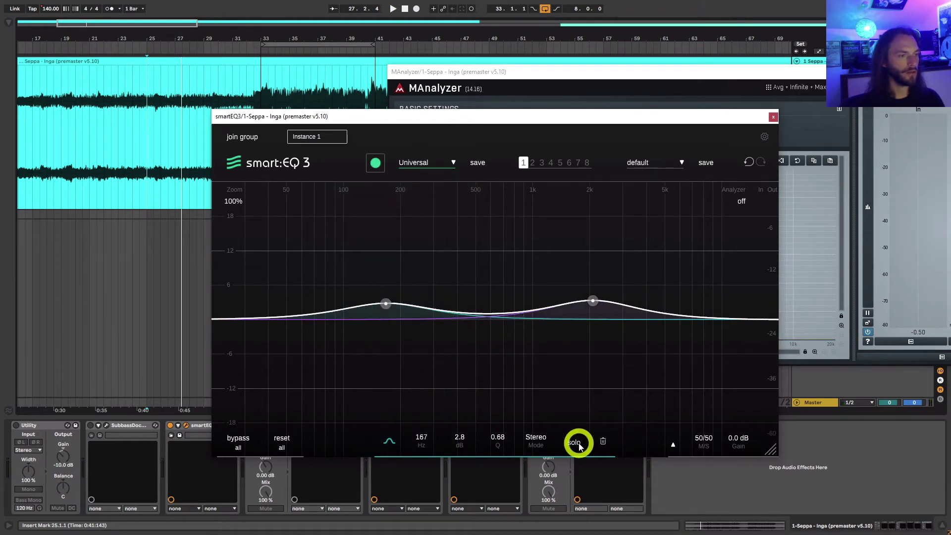
Step: Inspect the on-curve settings of both bell filters and the list of filter types for the lower one
right_click(387, 305)
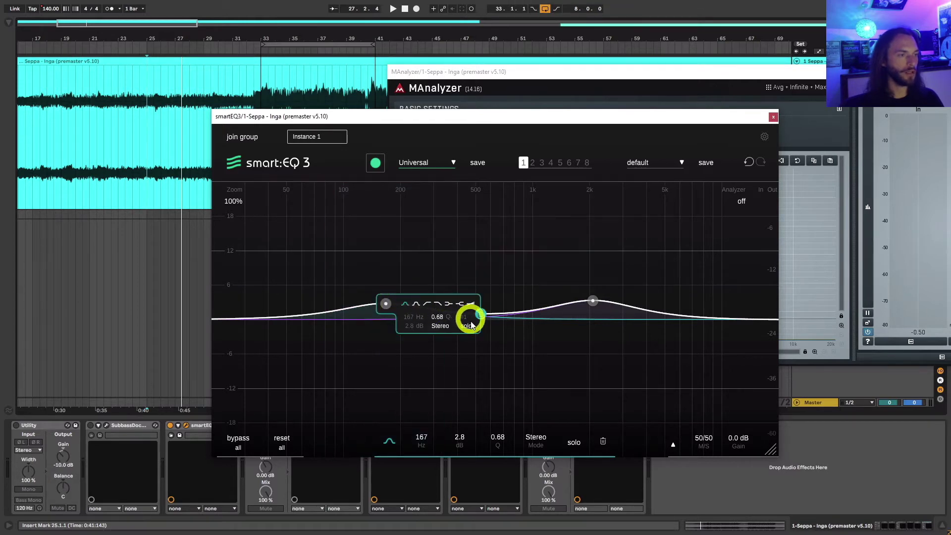
right_click(590, 301)
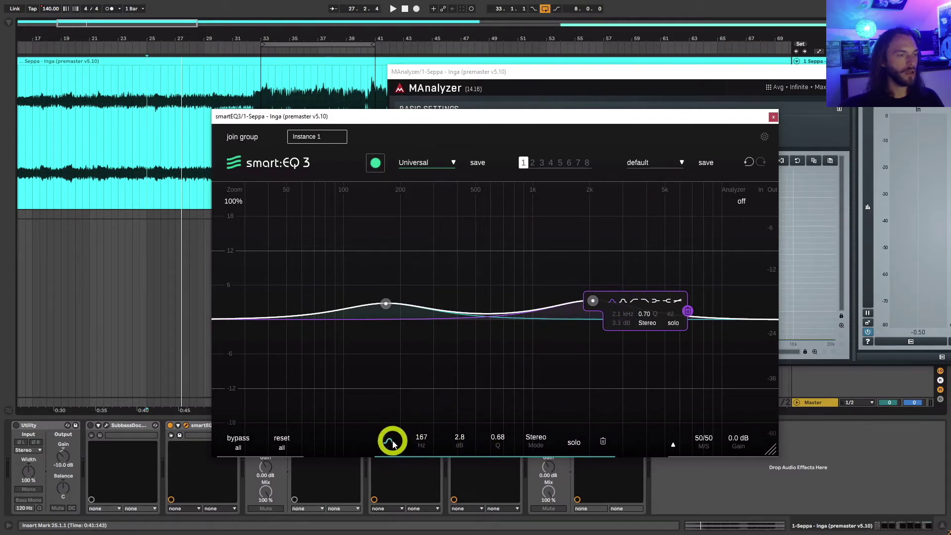
click(386, 301)
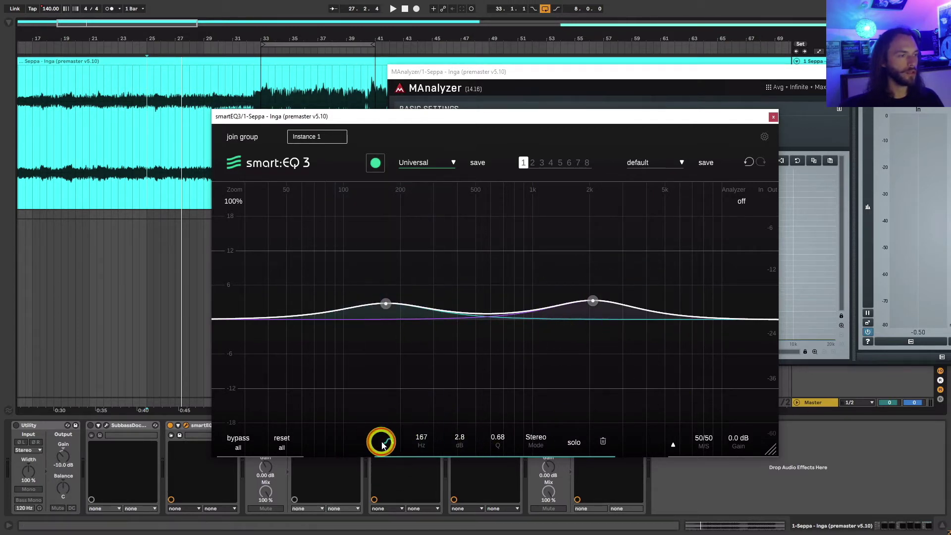
click(388, 442)
click(389, 442)
click(389, 442)
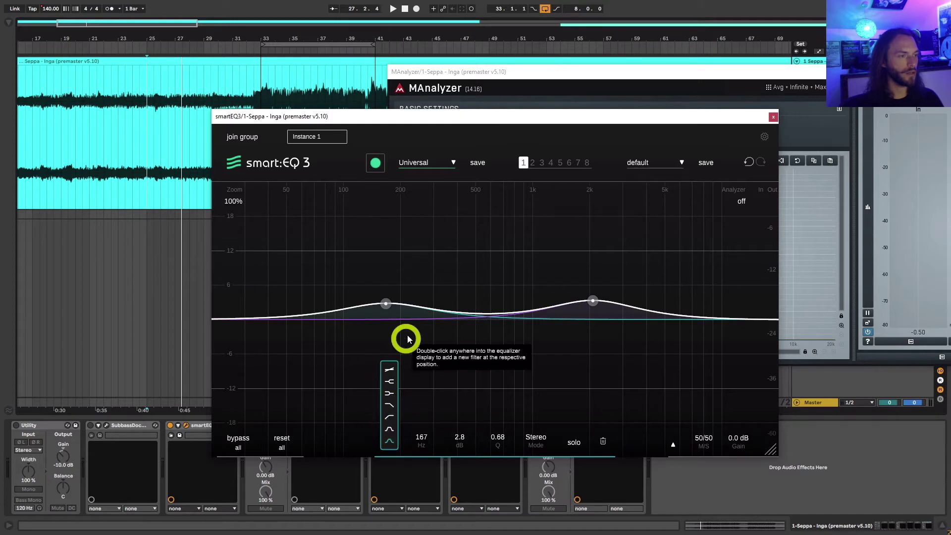
Step: Try the low-shelf and high-pass shapes on the 167 Hz filter and return it to a bell
mouse_move(384, 302)
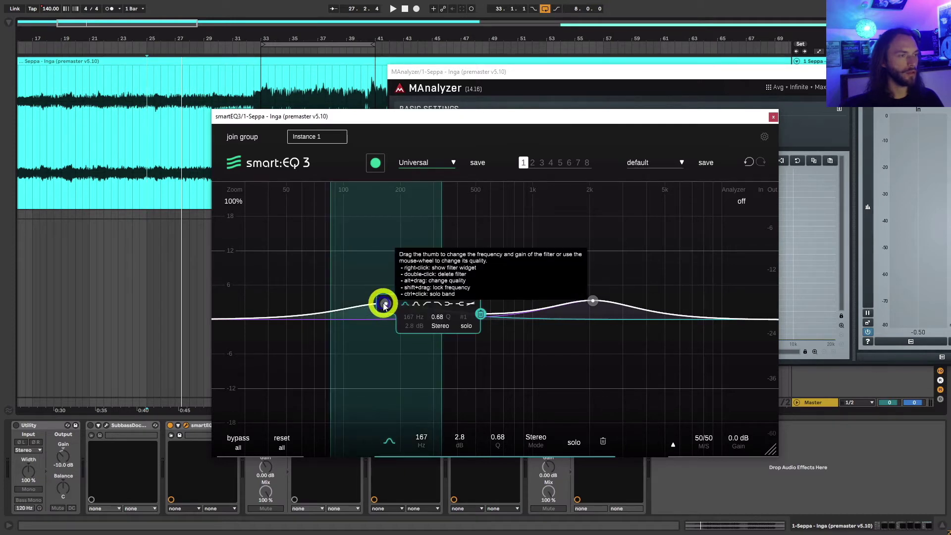
click(430, 303)
click(448, 304)
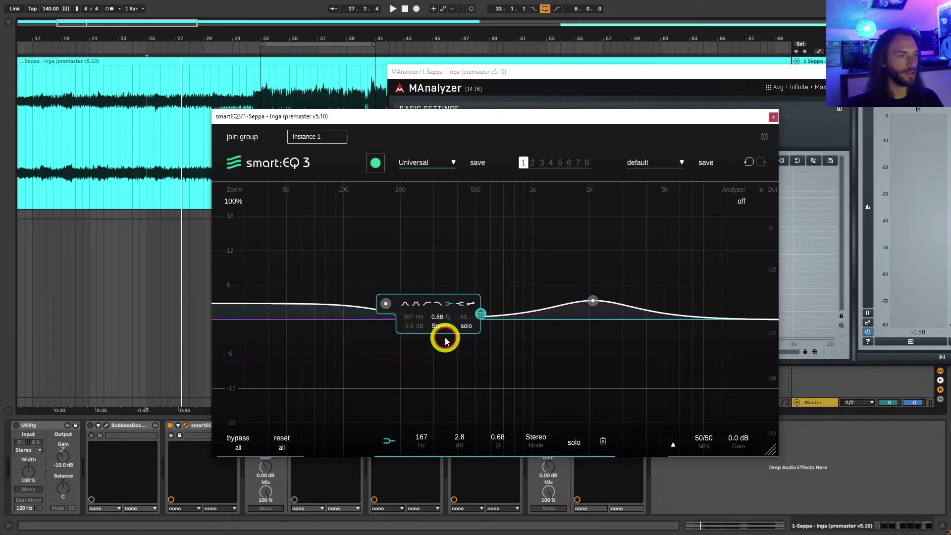
click(427, 305)
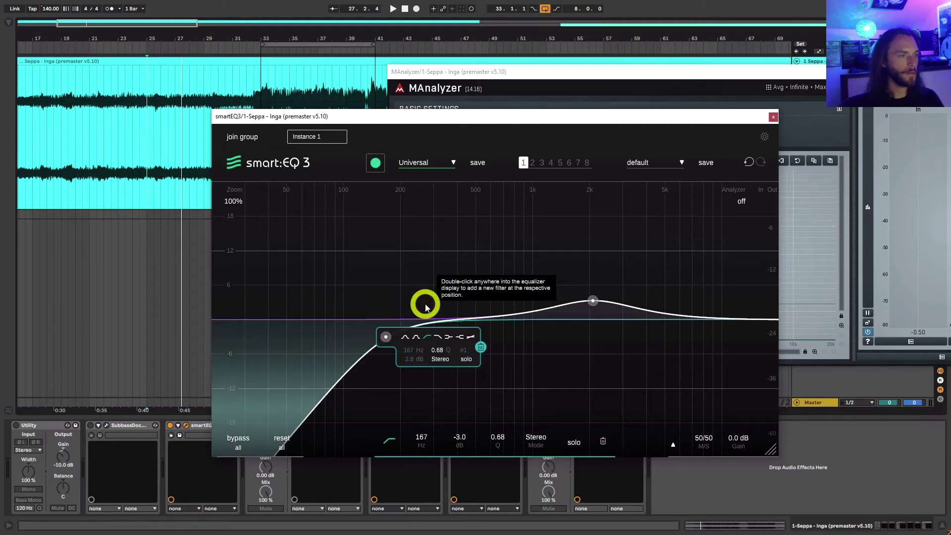
click(396, 341)
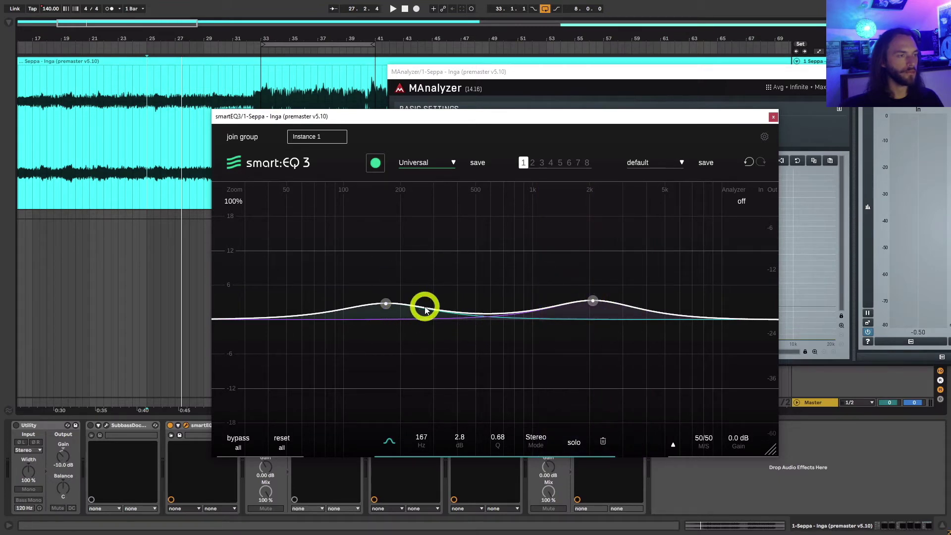
Step: Shift the lower bell filter to about 138 Hz with a 3.1 dB boost and turn the analyzer on
mouse_move(388, 301)
mouse_down()
mouse_move(438, 306)
mouse_move(354, 295)
mouse_move(372, 300)
mouse_up()
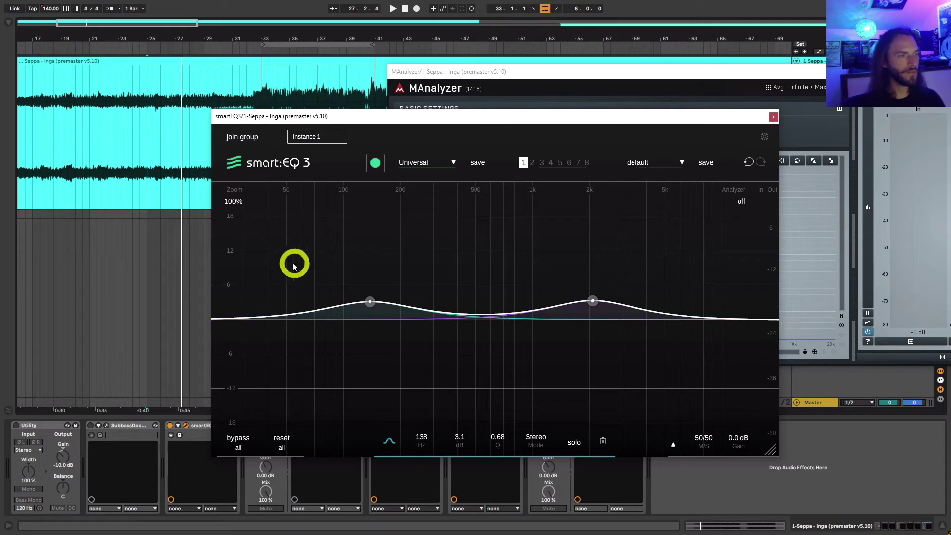
click(556, 340)
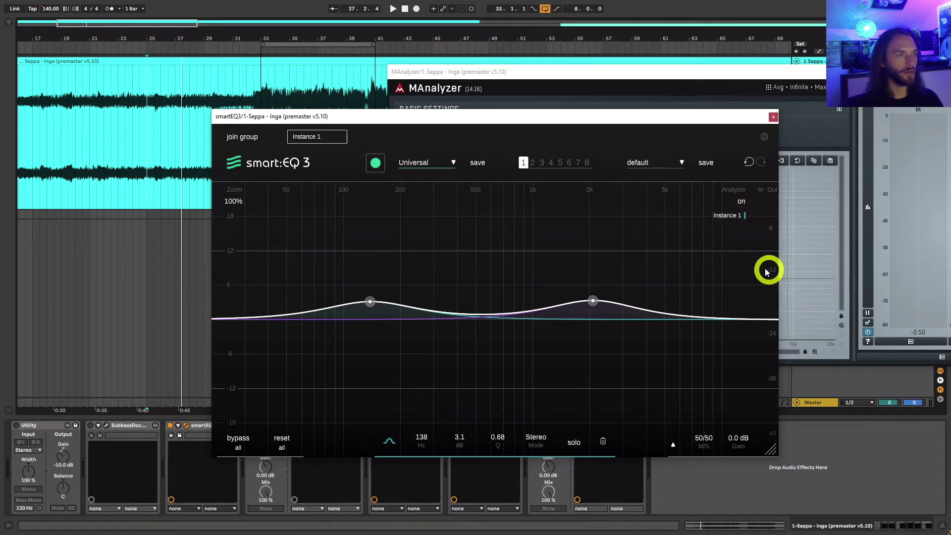
Step: Delete the 2.1 kHz bell filter and adjust the remaining one to about 127 Hz with a 2.8 dB boost
drag(538, 118, 537, 162)
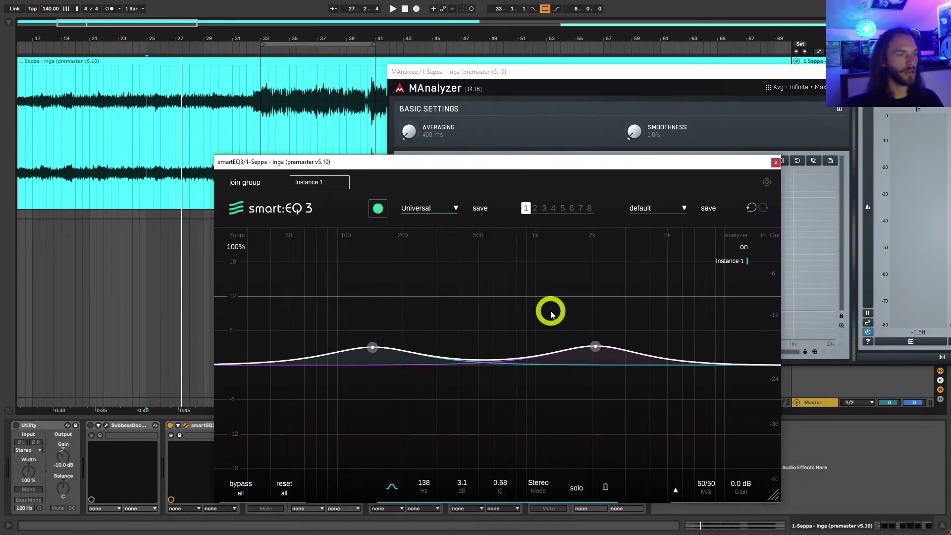
double_click(594, 348)
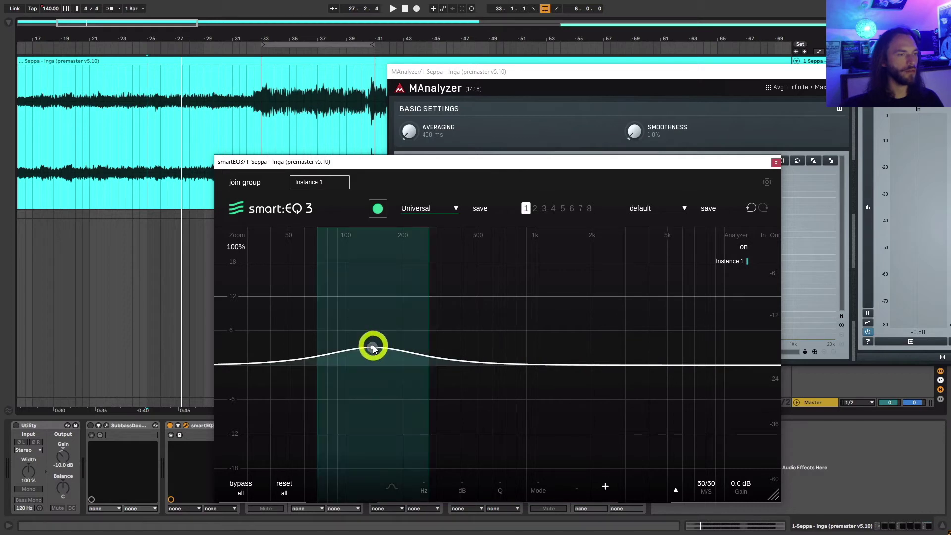
drag(372, 348, 367, 351)
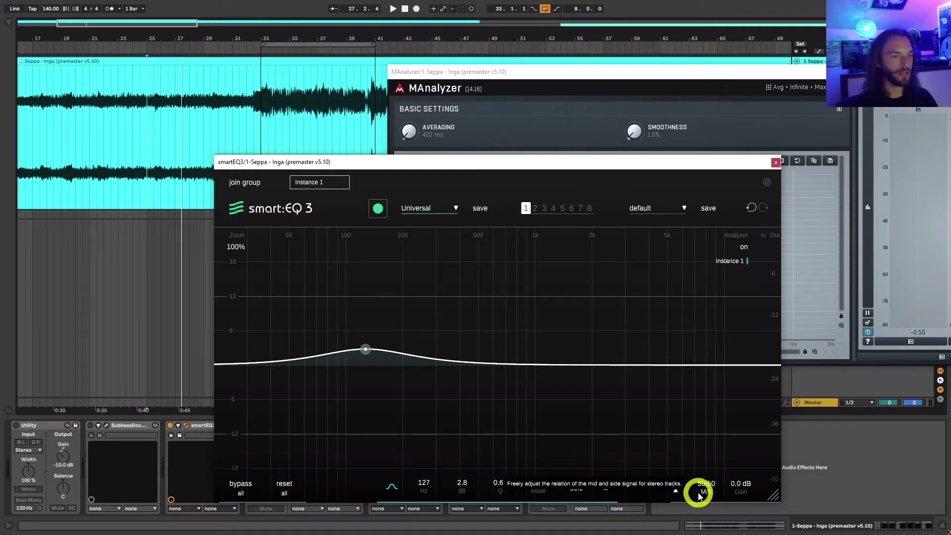
Step: Try a 13/87 mid/side balance and the Side Pan control, returning them to 50/50 and 0
drag(708, 492, 727, 531)
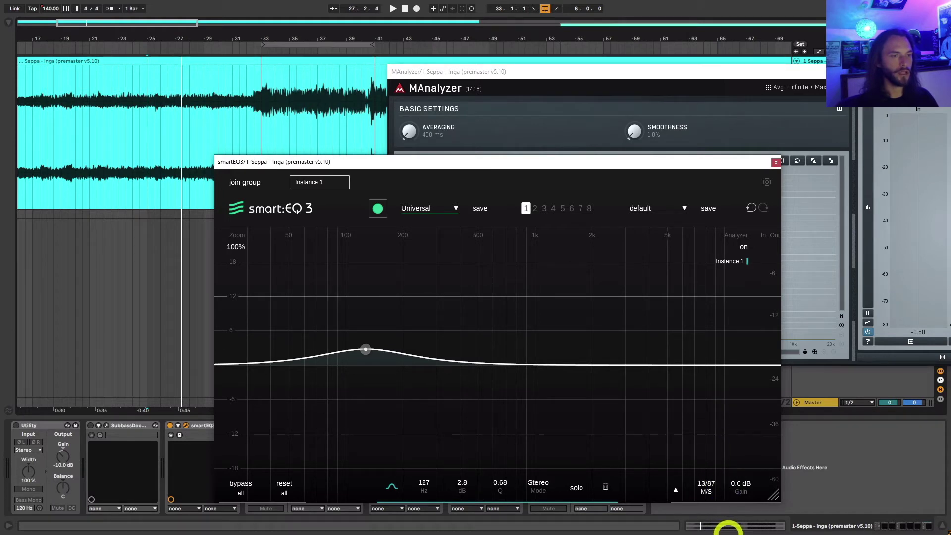
double_click(707, 491)
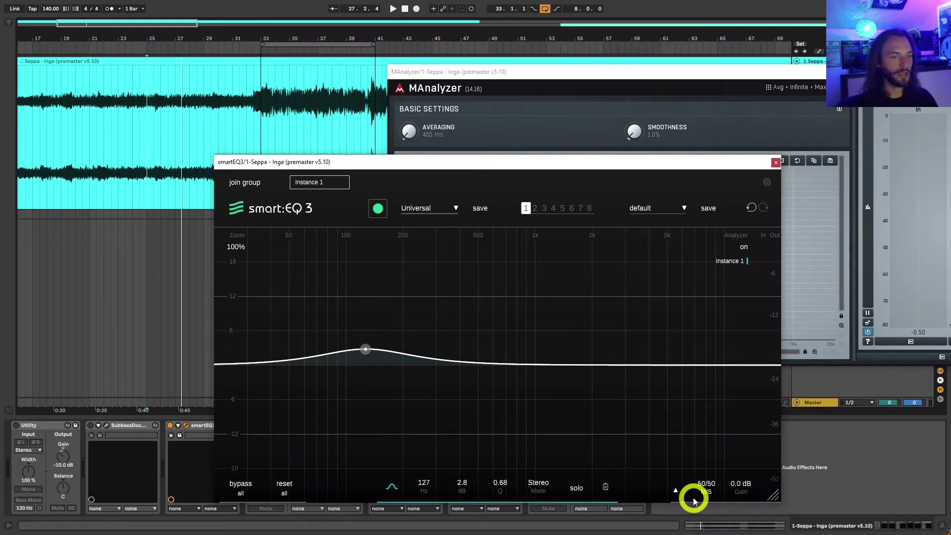
click(675, 492)
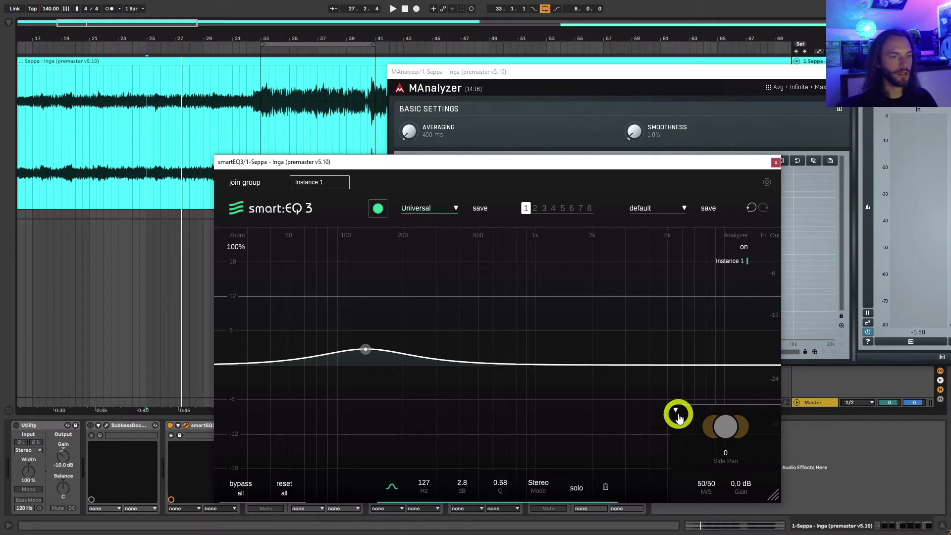
drag(724, 445, 747, 449)
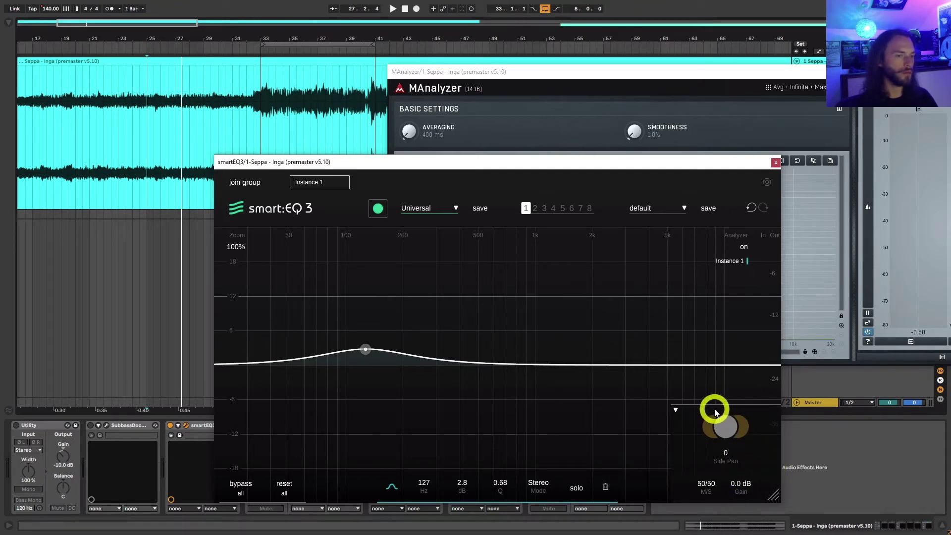
click(677, 410)
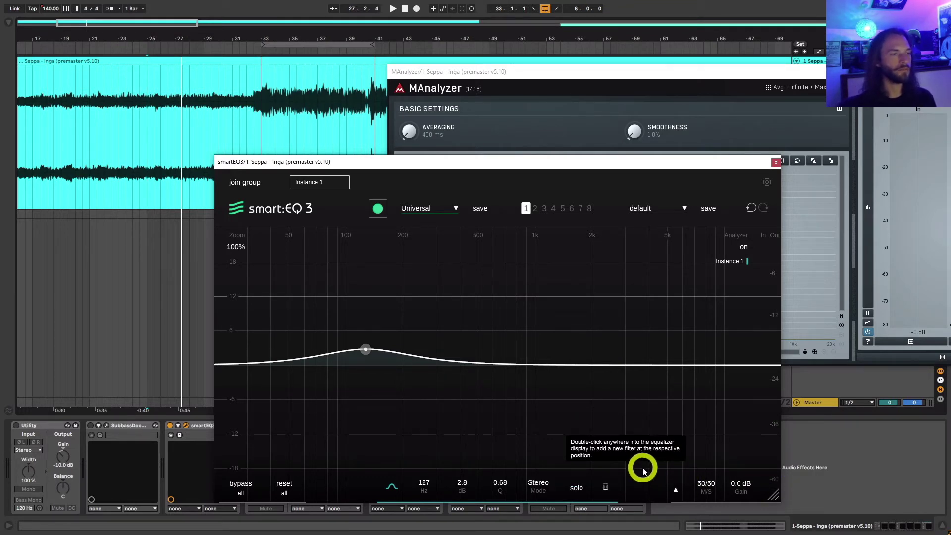
Step: Delete the remaining bell filter and browse the available factory profiles
double_click(357, 358)
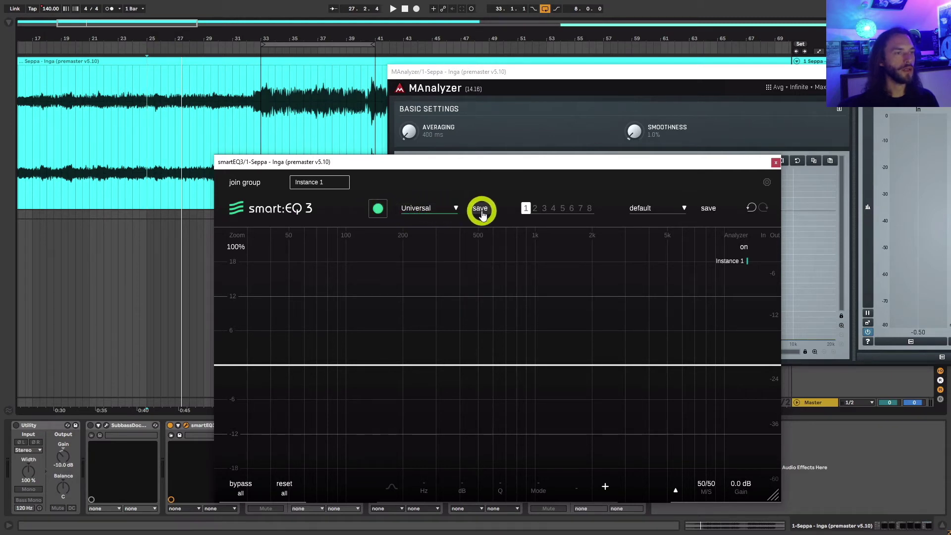
click(421, 210)
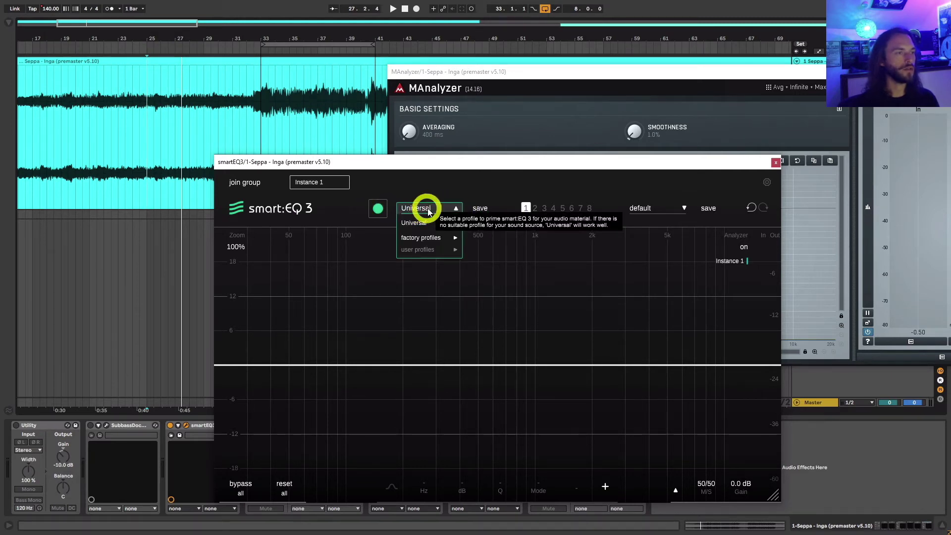
click(432, 239)
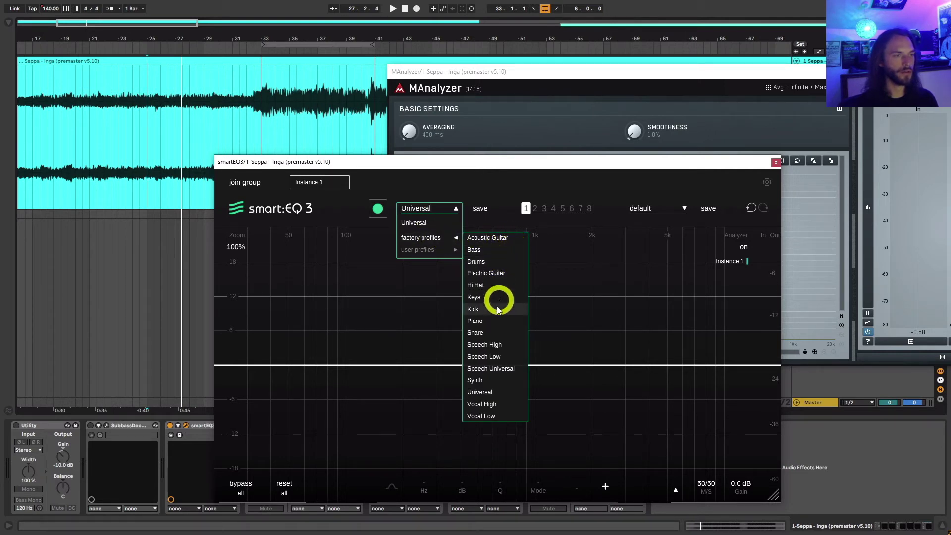
click(451, 208)
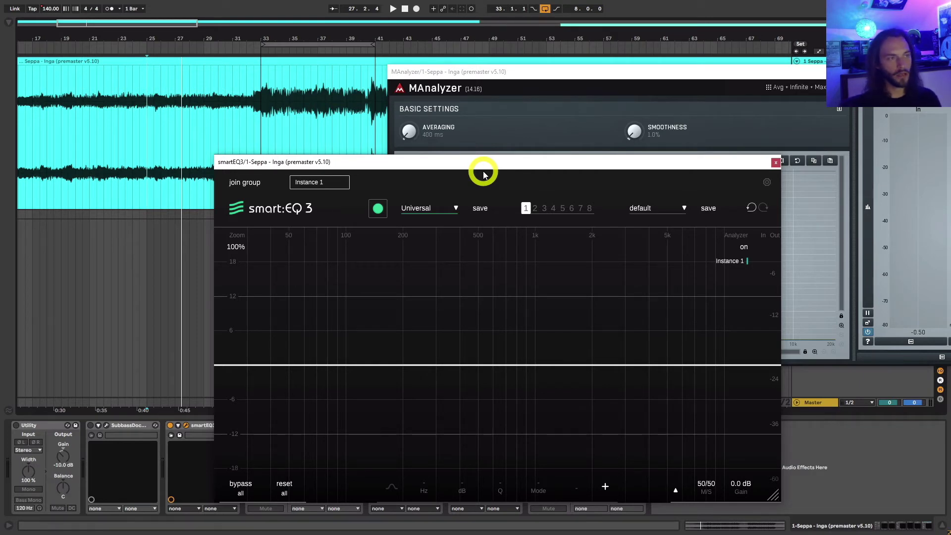
Step: Load the Keys factory profile and switch the profile back to Universal
click(423, 209)
mouse_move(439, 238)
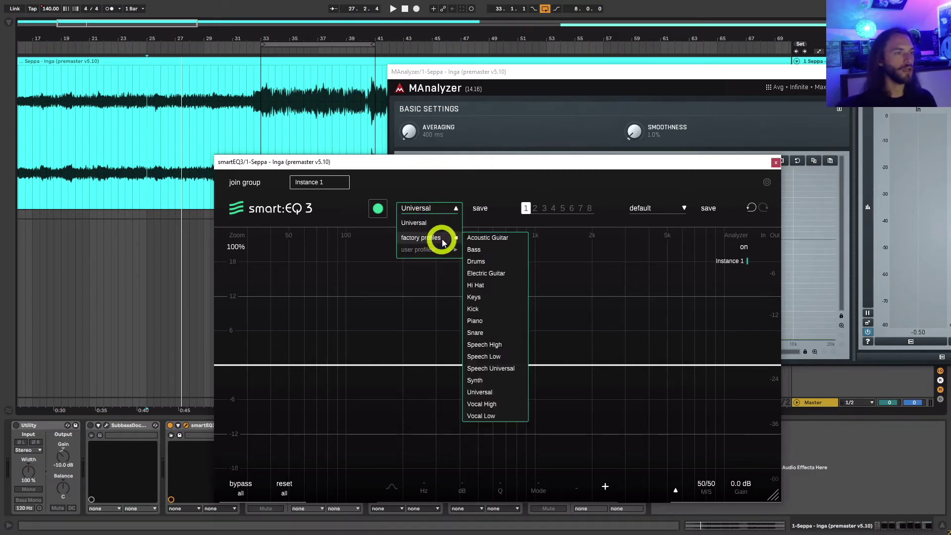
click(496, 296)
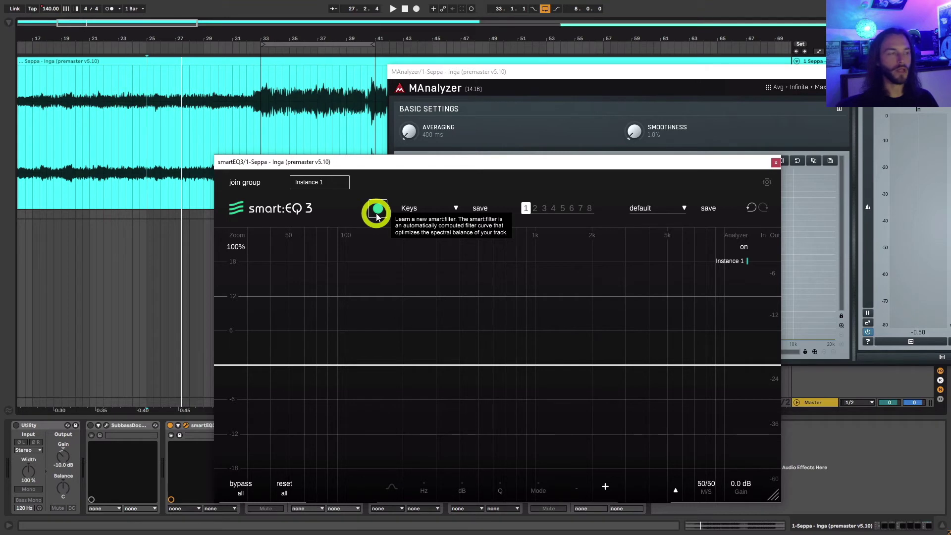
click(414, 207)
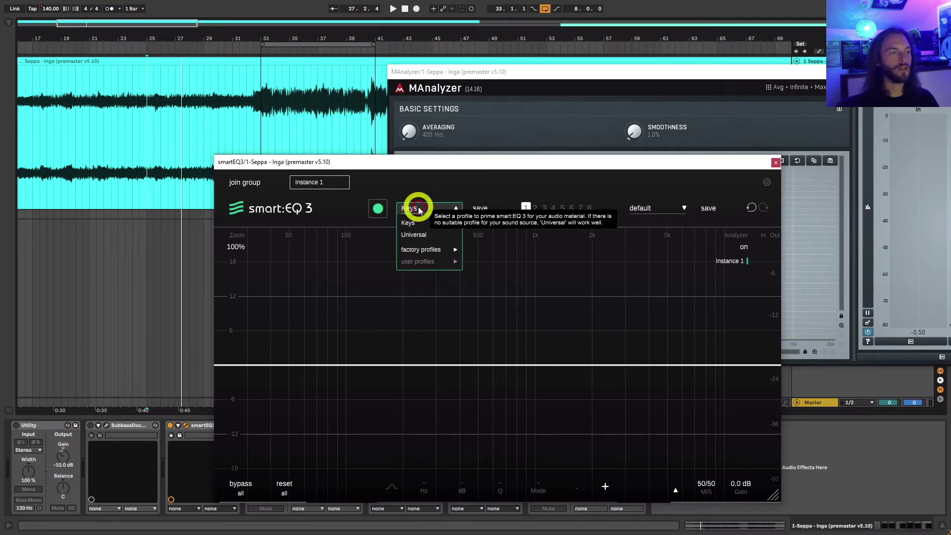
mouse_move(427, 250)
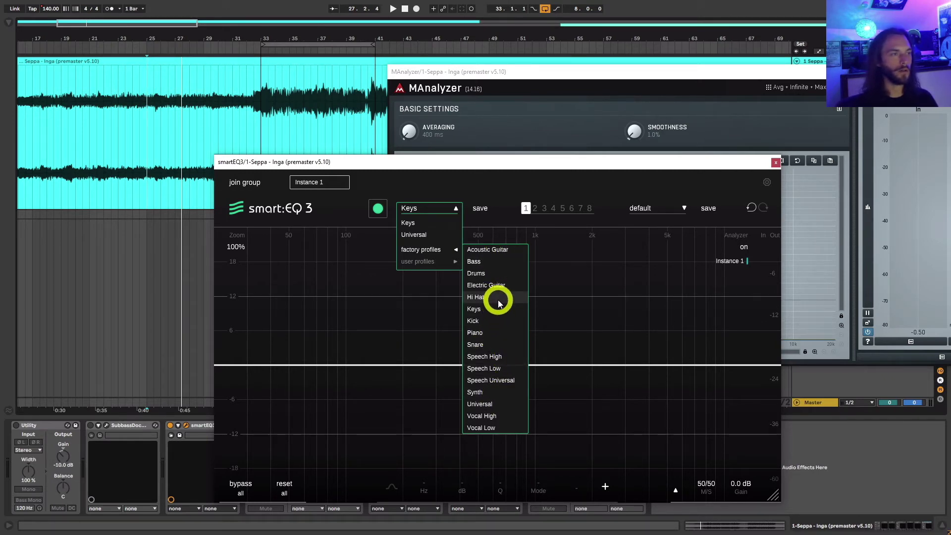
click(418, 235)
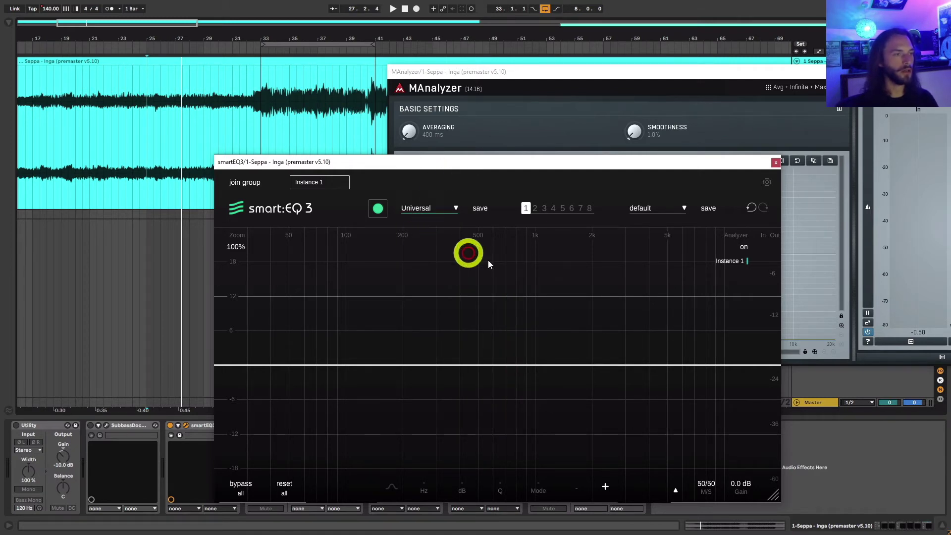
click(420, 208)
click(420, 208)
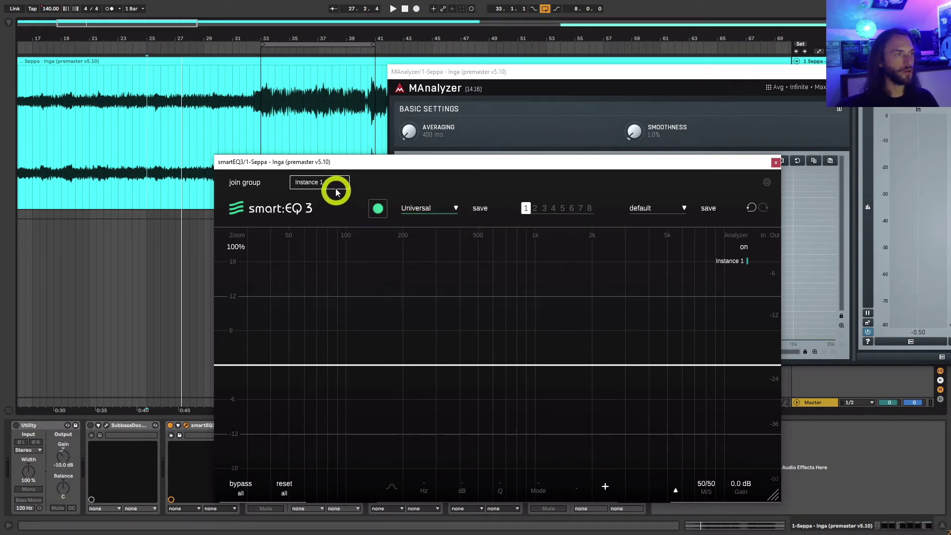
Step: Play the track from bar 33, learn a new smart:filter with the Universal profile, and stop playback
drag(336, 159, 304, 196)
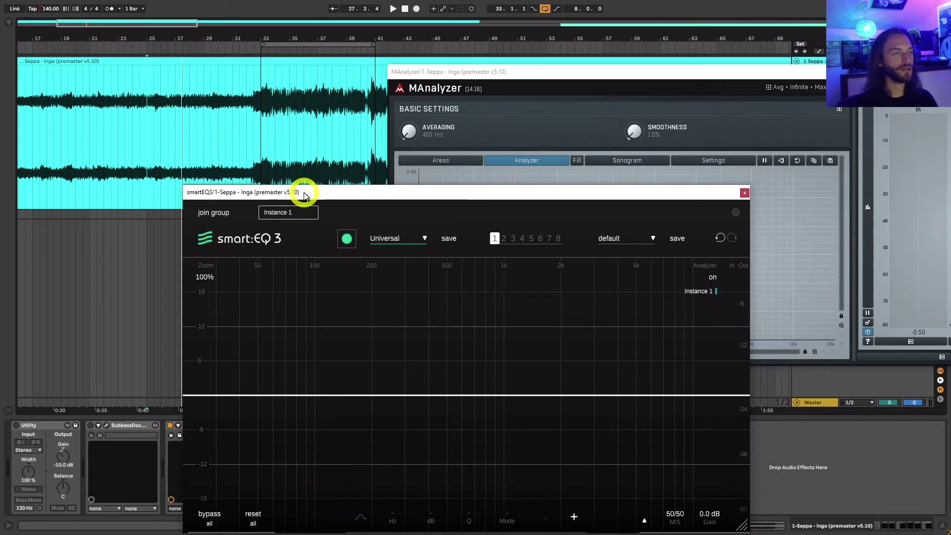
click(260, 148)
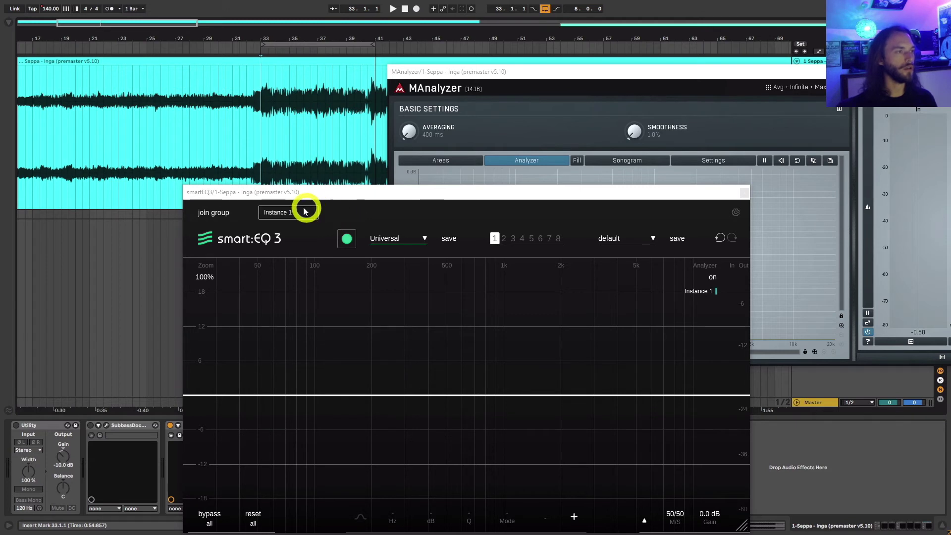
drag(287, 191, 294, 186)
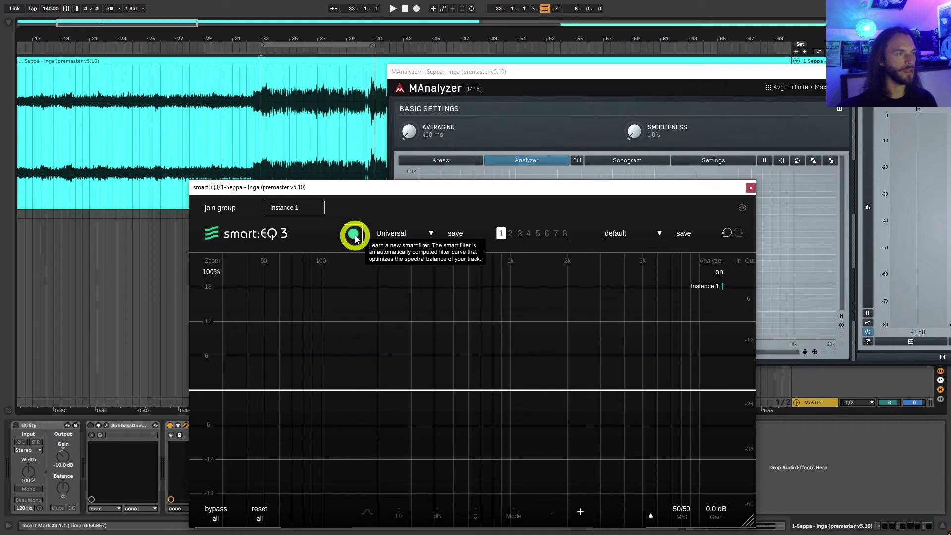
key(space)
click(353, 234)
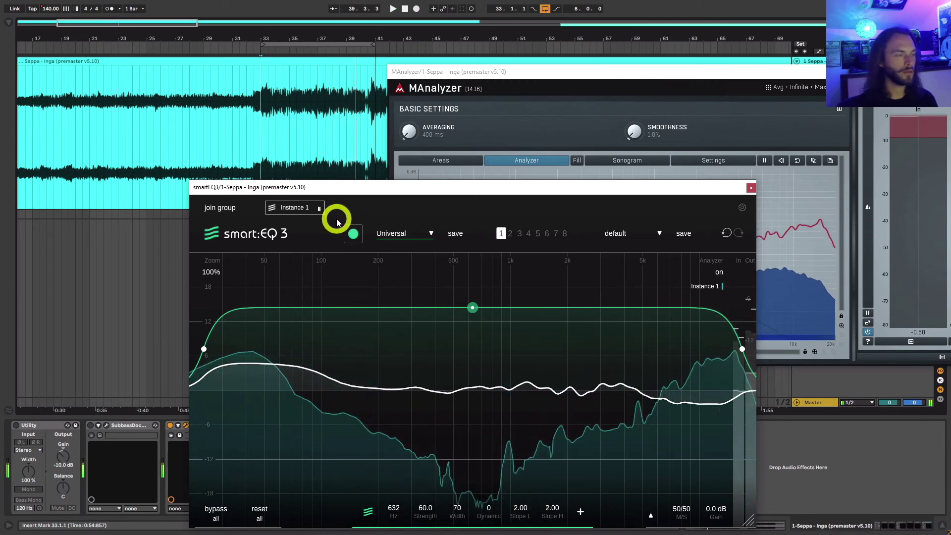
key(space)
drag(451, 193, 452, 190)
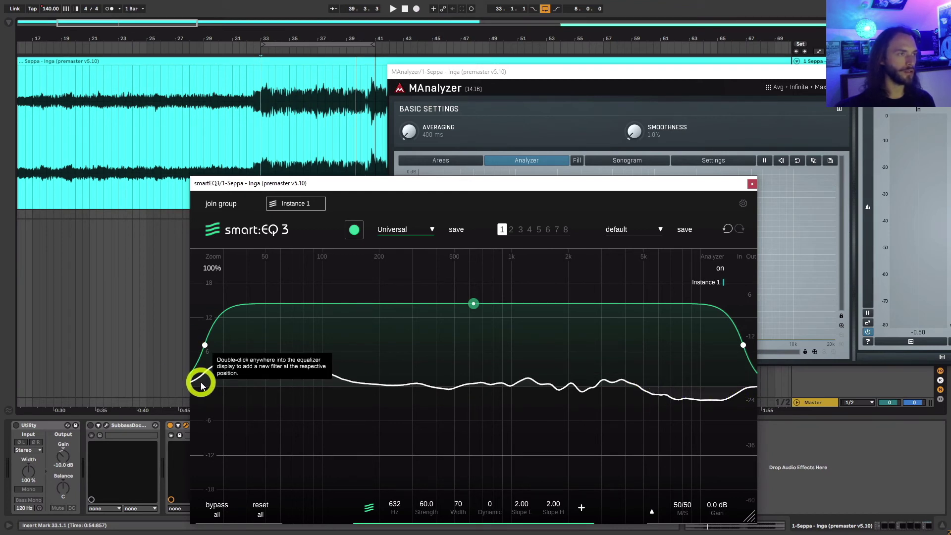
Step: Narrow the smart:filter to a width of 54 by lowering its upper bound, and move its weighting curve to about 309 Hz with strength 65.5
drag(423, 185, 407, 161)
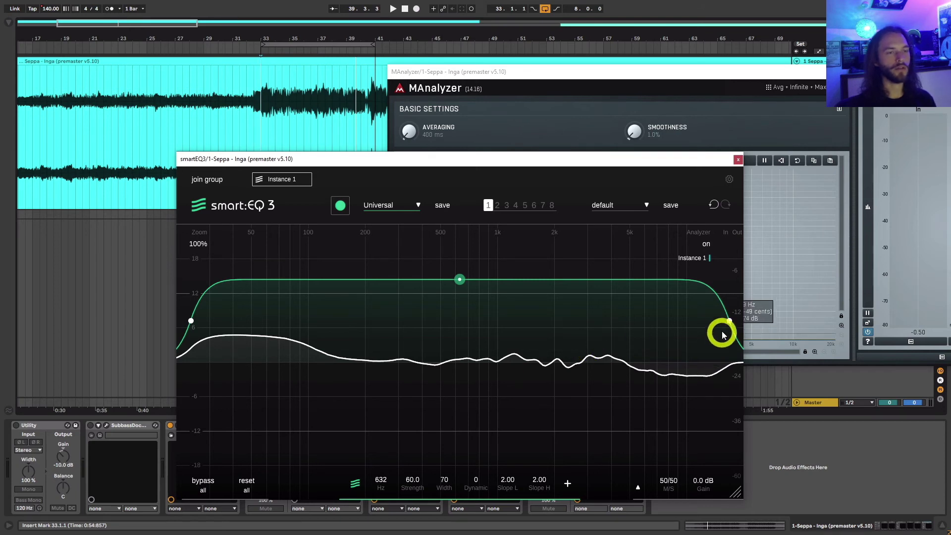
mouse_move(728, 322)
drag(729, 323, 632, 315)
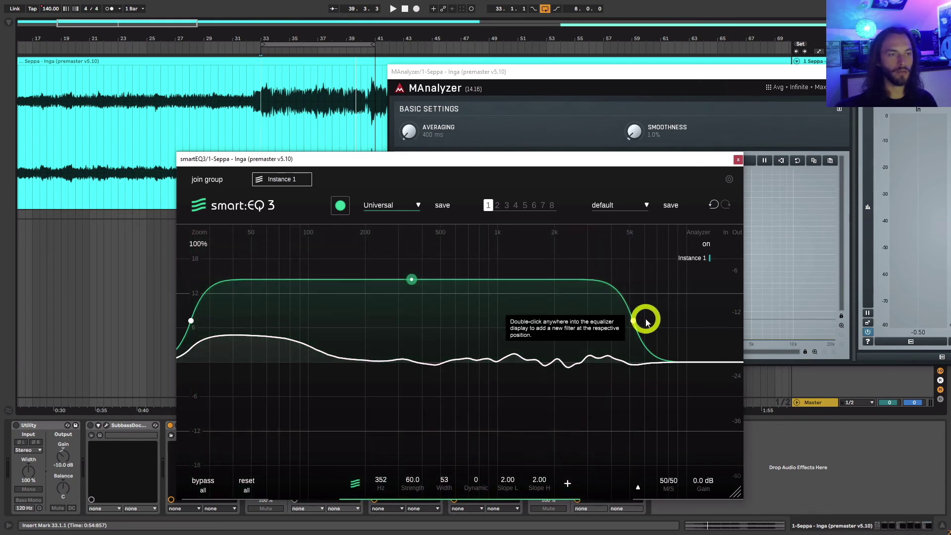
mouse_move(632, 319)
mouse_down()
mouse_move(745, 330)
mouse_move(622, 318)
mouse_move(732, 322)
mouse_move(641, 319)
mouse_up()
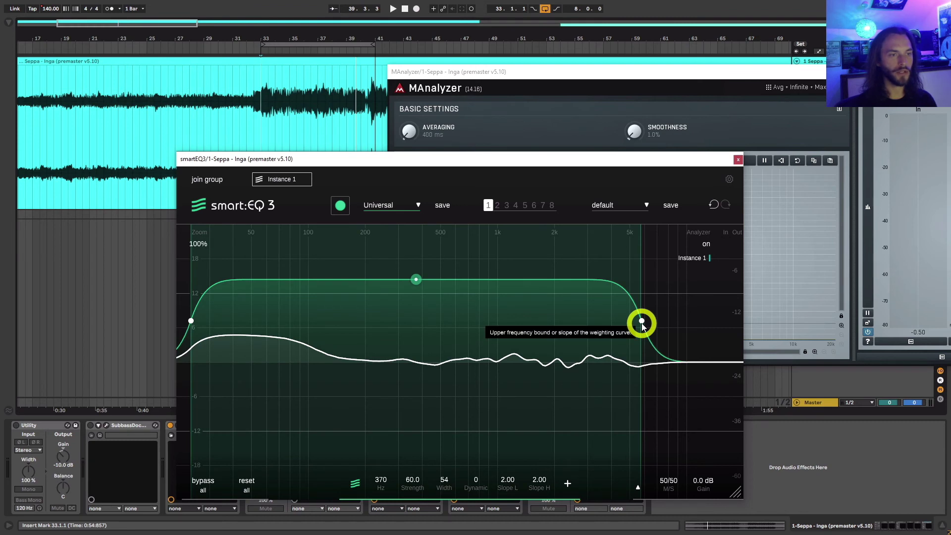
drag(642, 323, 637, 322)
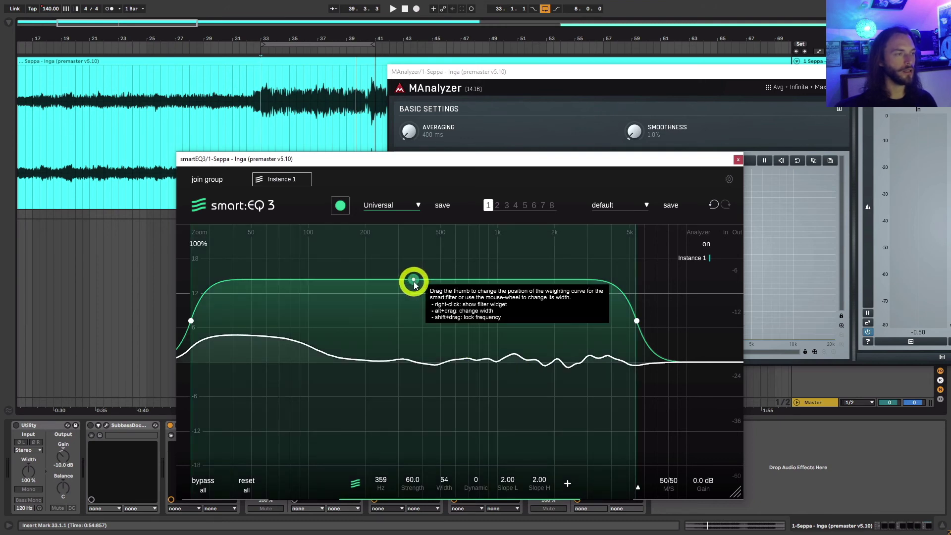
mouse_move(414, 281)
mouse_down()
mouse_move(415, 210)
mouse_move(396, 505)
mouse_move(401, 230)
mouse_move(401, 298)
mouse_move(404, 276)
mouse_up()
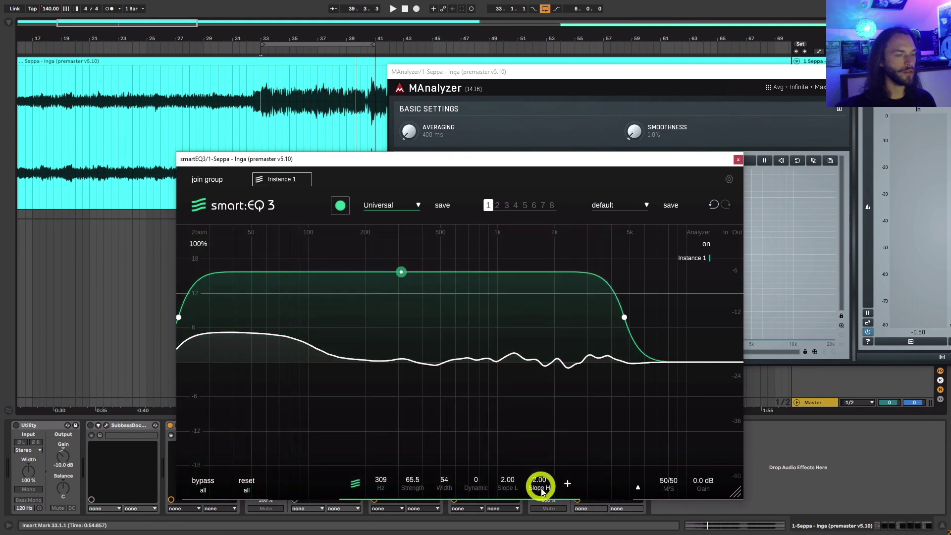
Step: Split the smart:filter into two weighting curves, lower their shared boundary, and move the low curve to about 50.9 Hz with strength 50
click(355, 490)
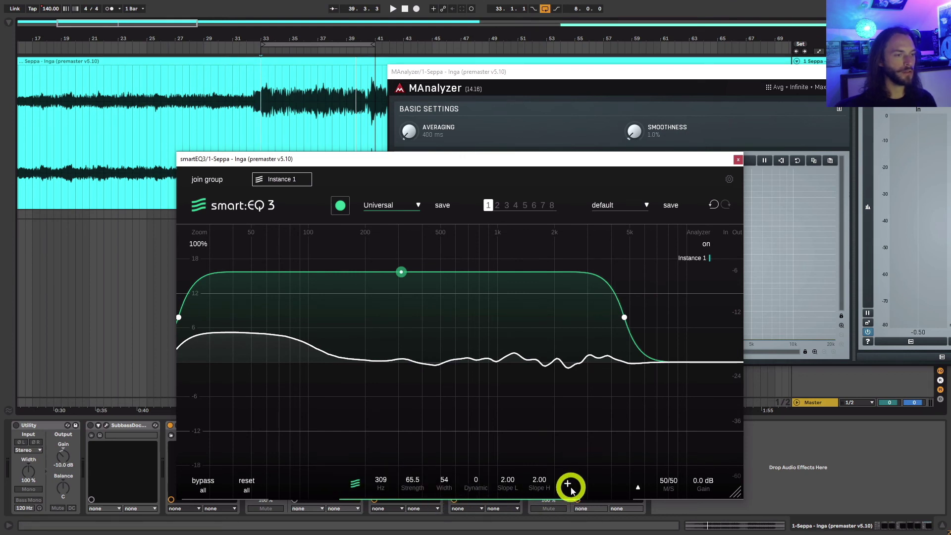
click(569, 485)
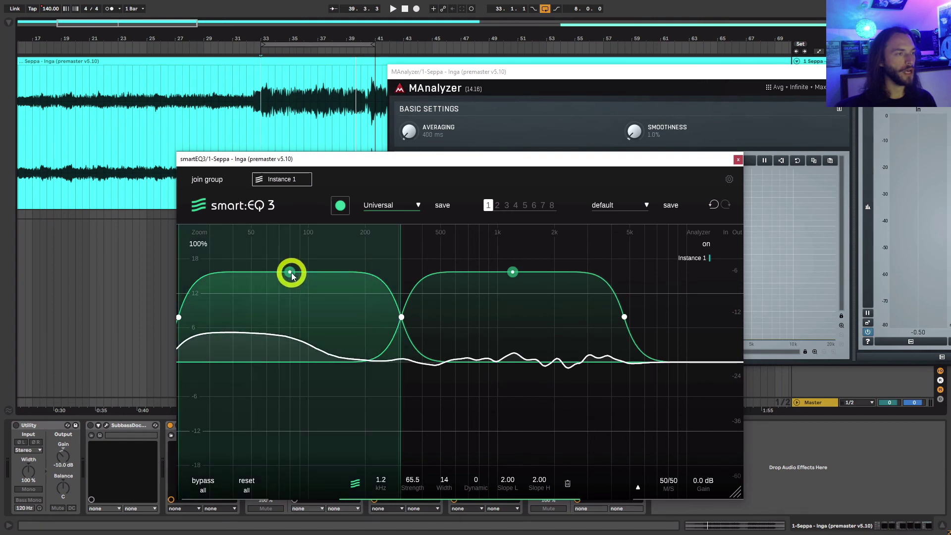
drag(399, 313, 369, 317)
drag(263, 272, 254, 296)
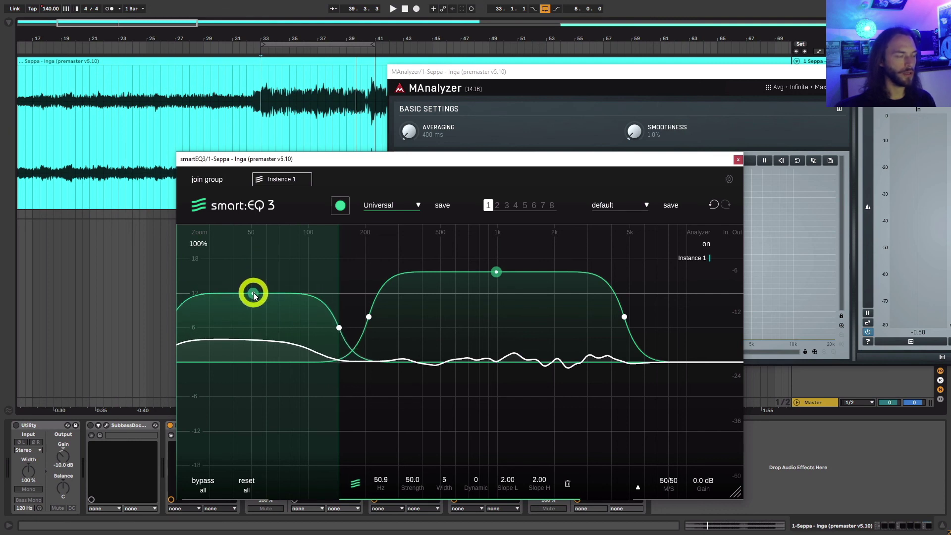